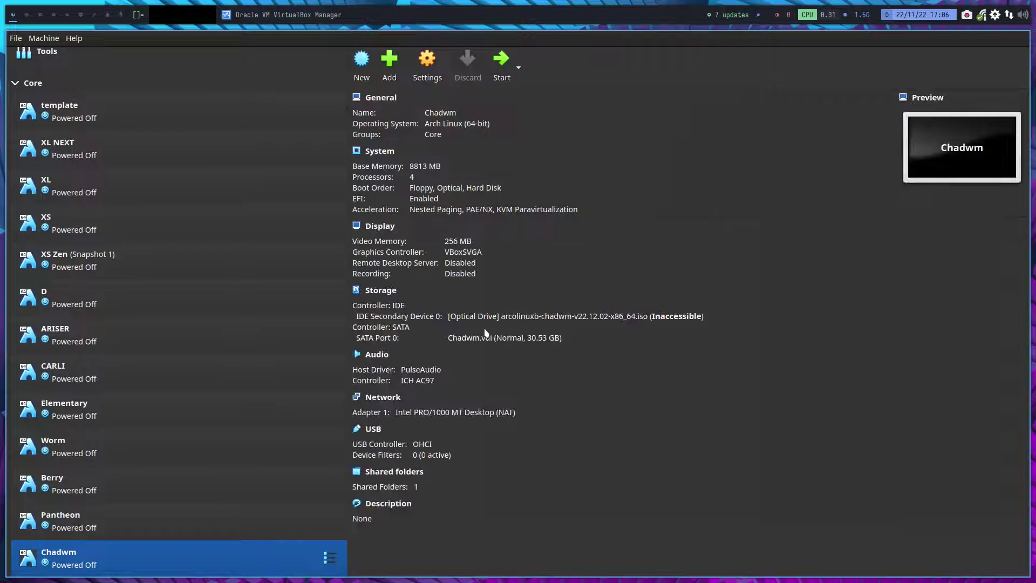
Start the Chadwm virtual machine and boot the default ArcoLinux entry.
click(501, 58)
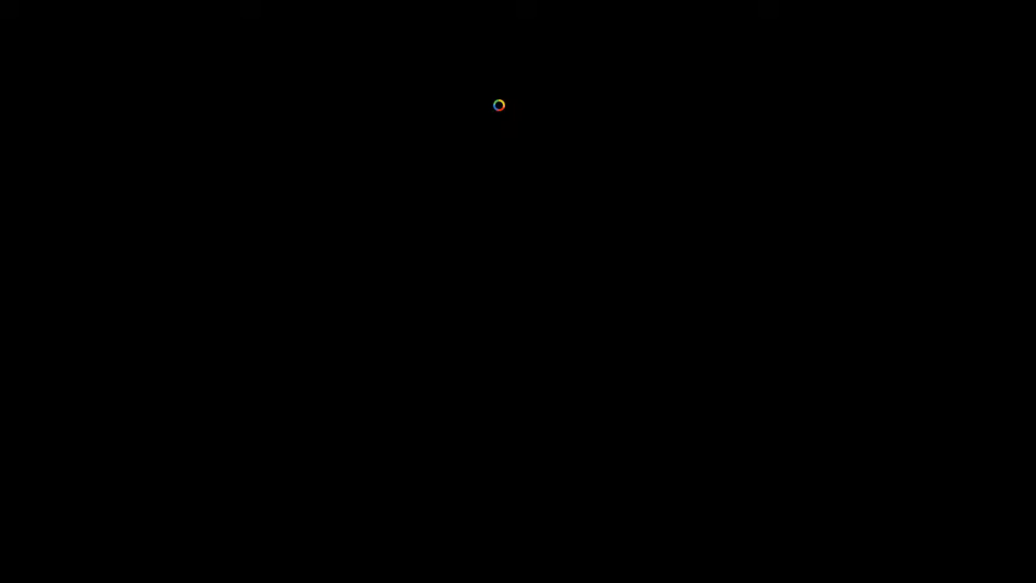
key(Return)
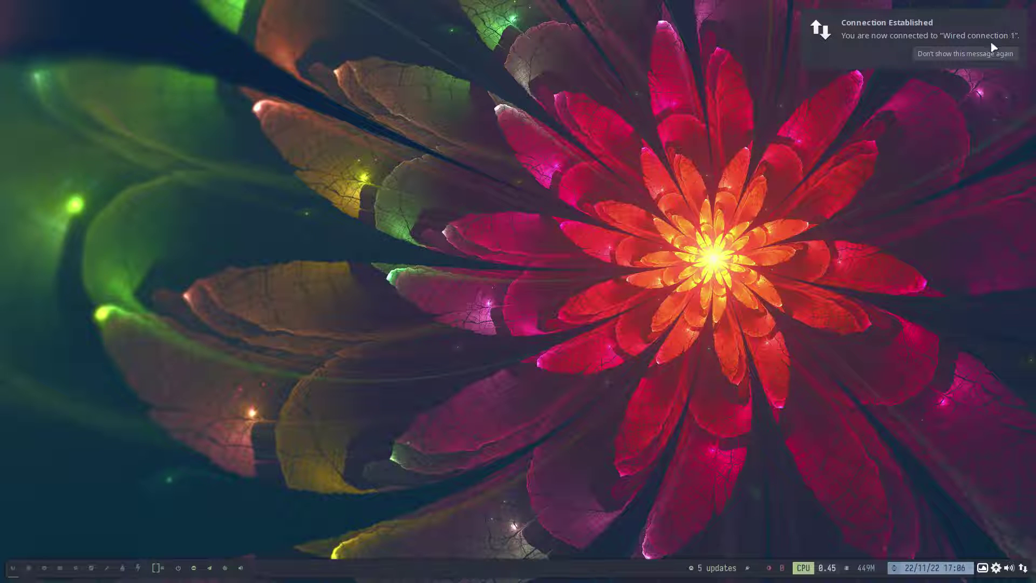
Permanently dismiss the wired-connection notice and open a terminal with Super+Enter.
click(991, 53)
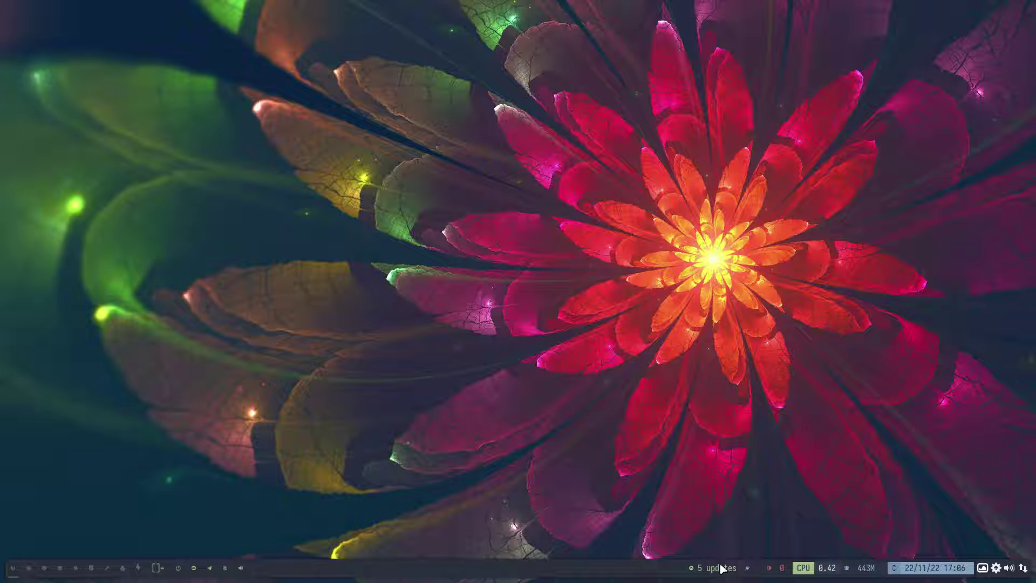
key(super+Return)
Run the 'update' command with the sudo password, then switch to workspace 2.
text(update)
key(Return)
key(Return)
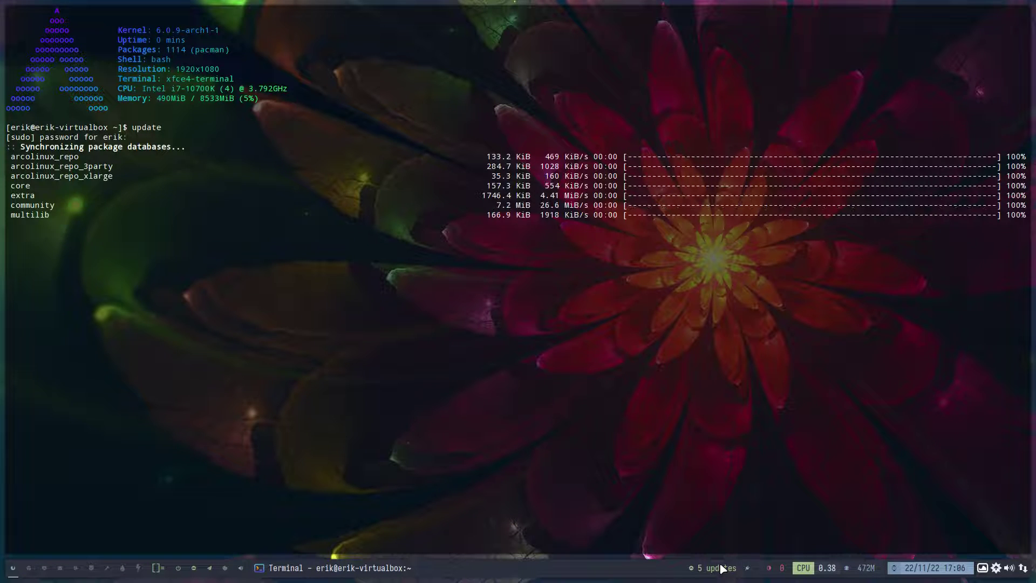
key(Return)
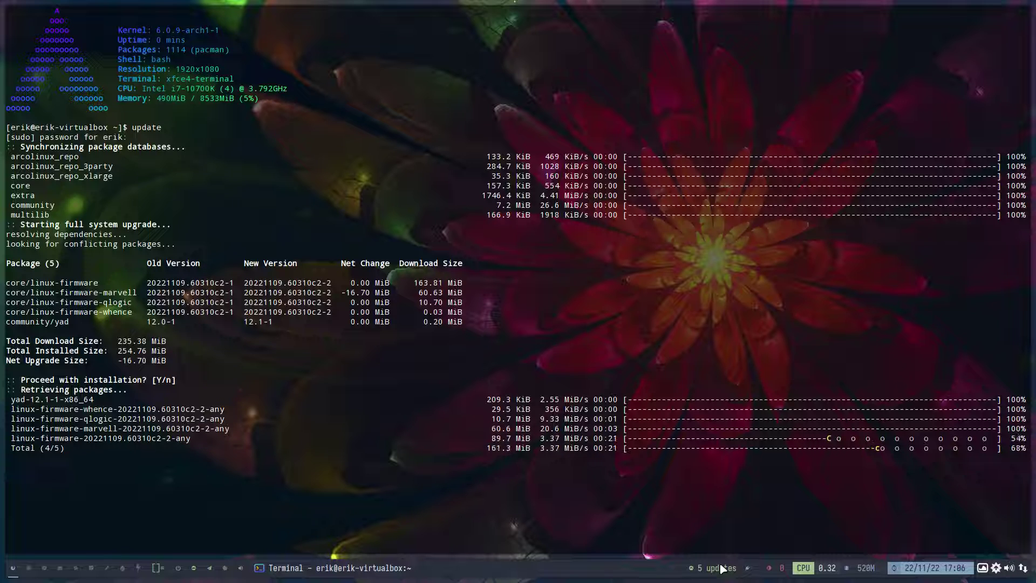
click(29, 571)
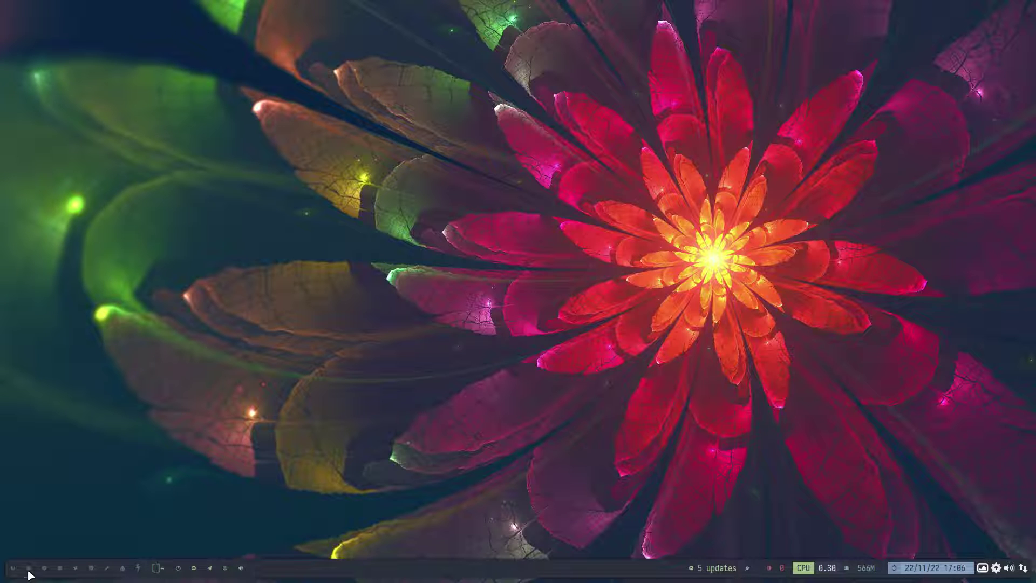
Search Google for 'arch wiki display manager' and open the ArchWiki Display manager article.
text(ar)
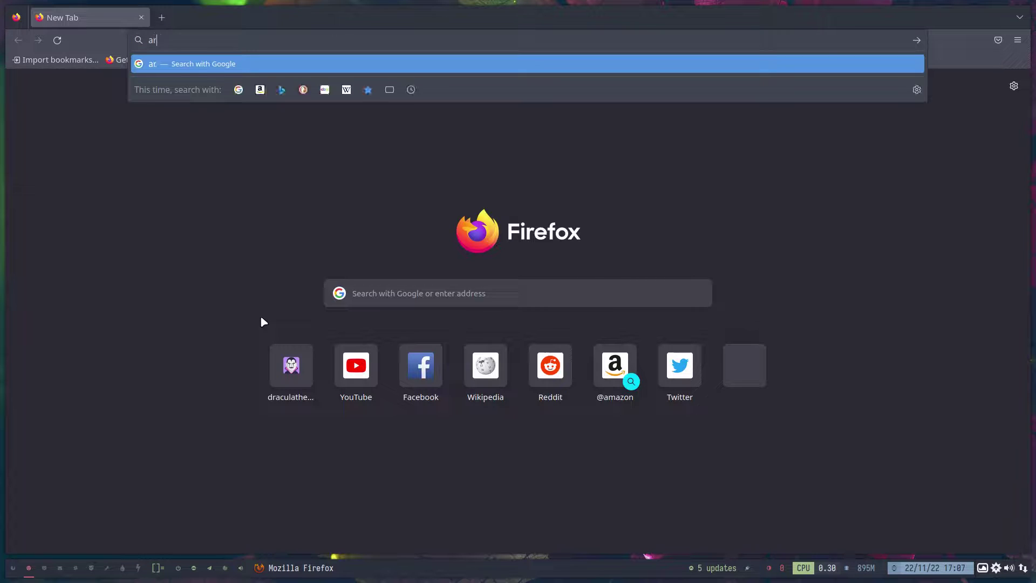
text(ch wiki display mang)
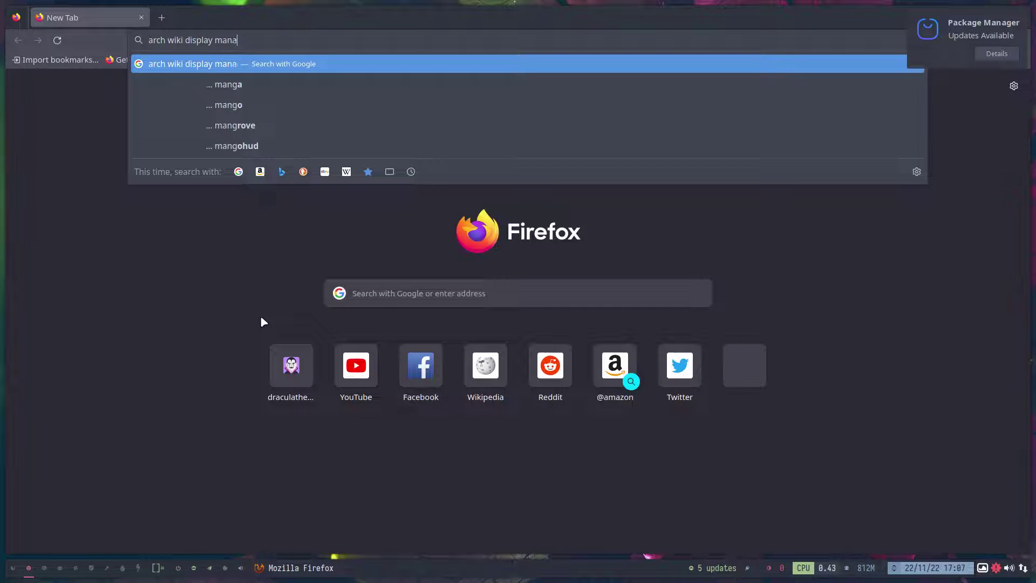
key(BackSpace)
text(ager)
key(Return)
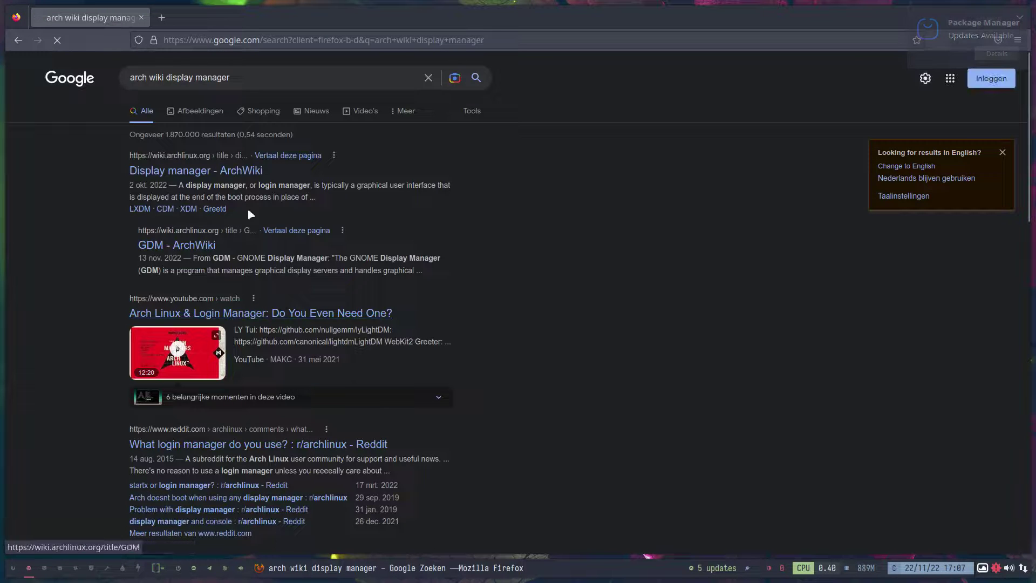
click(216, 170)
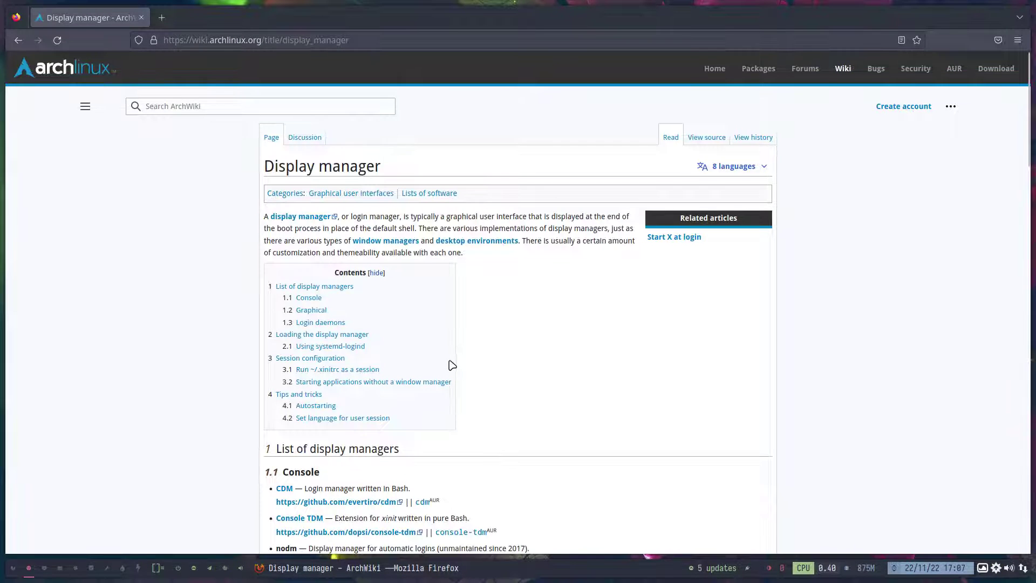
Scroll to the list of display managers and highlight the Ly entry.
scroll(451, 363, down, 10)
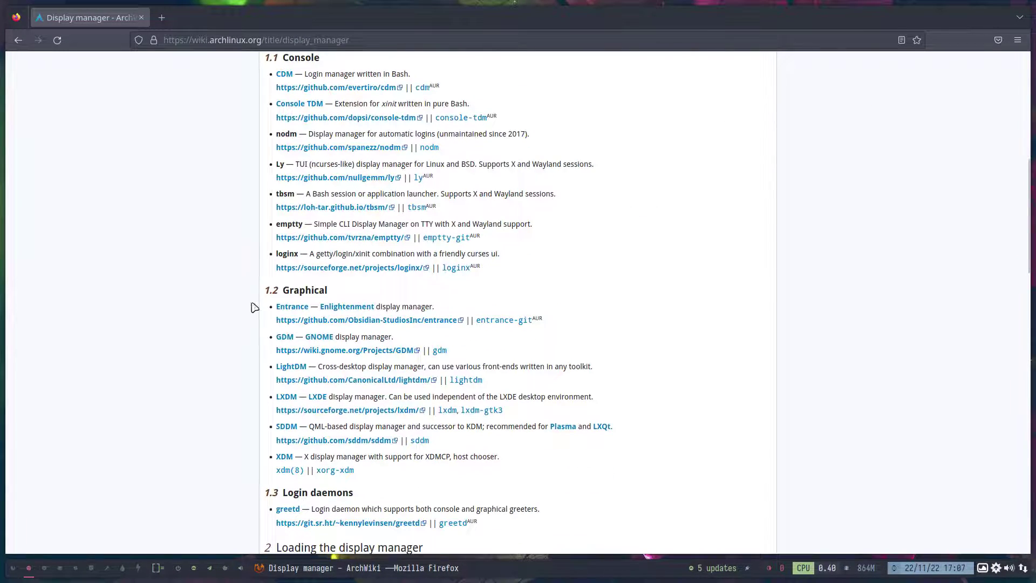
scroll(232, 312, down, 3)
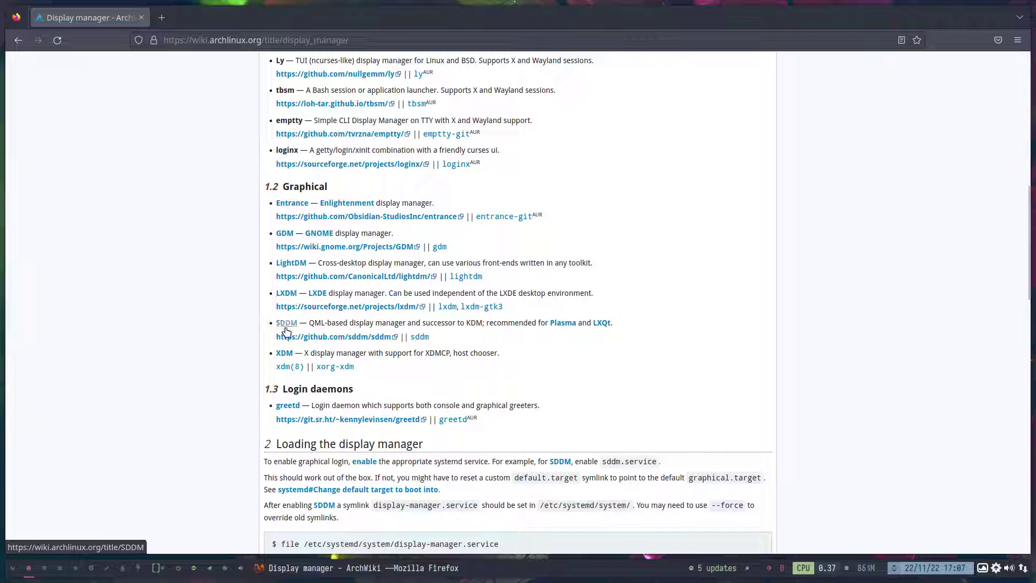
scroll(212, 322, up, 3)
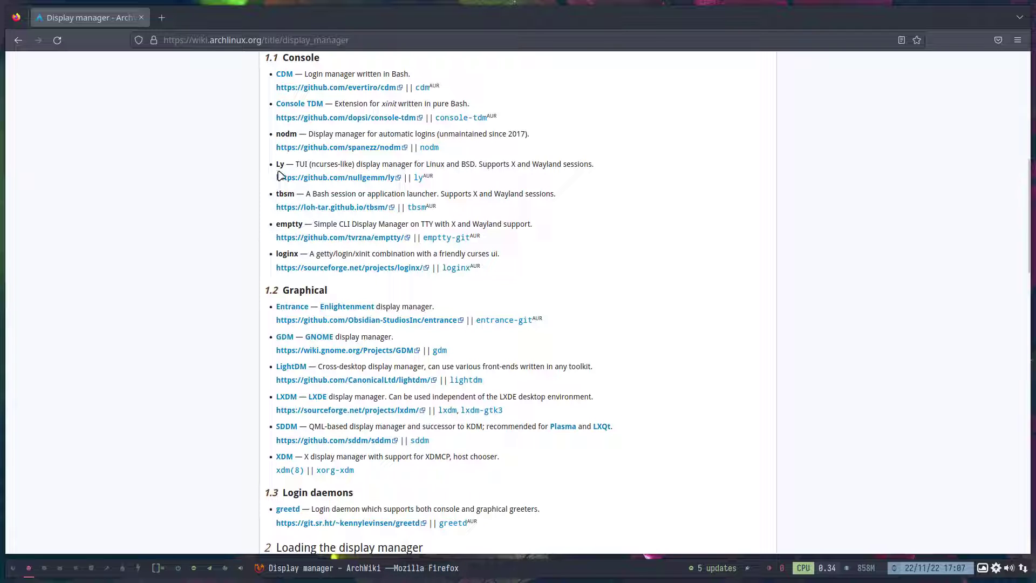
drag(278, 161, 293, 165)
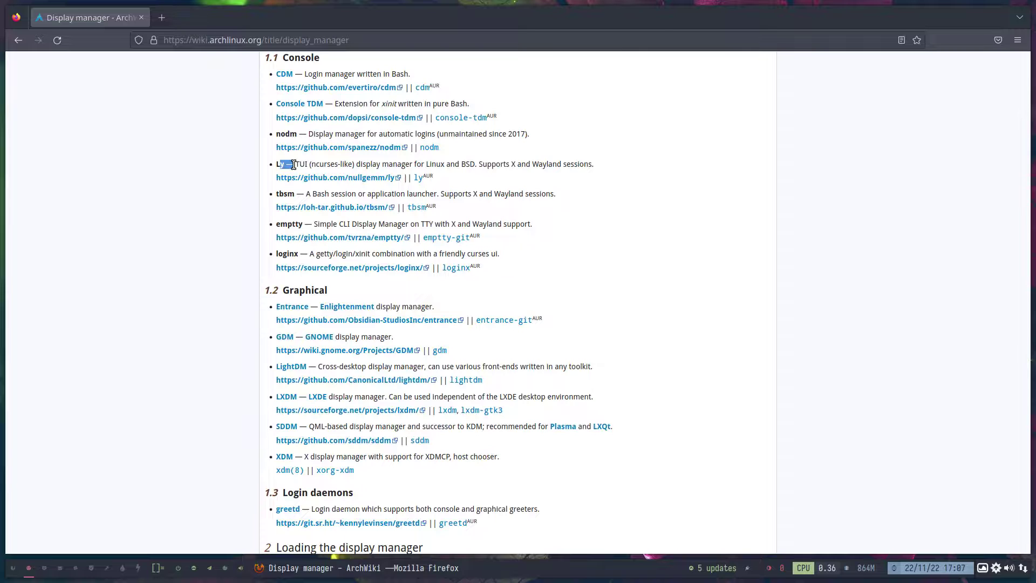
key(super+Return)
Run env in Alacritty to list the session's environment variables.
text(ev)
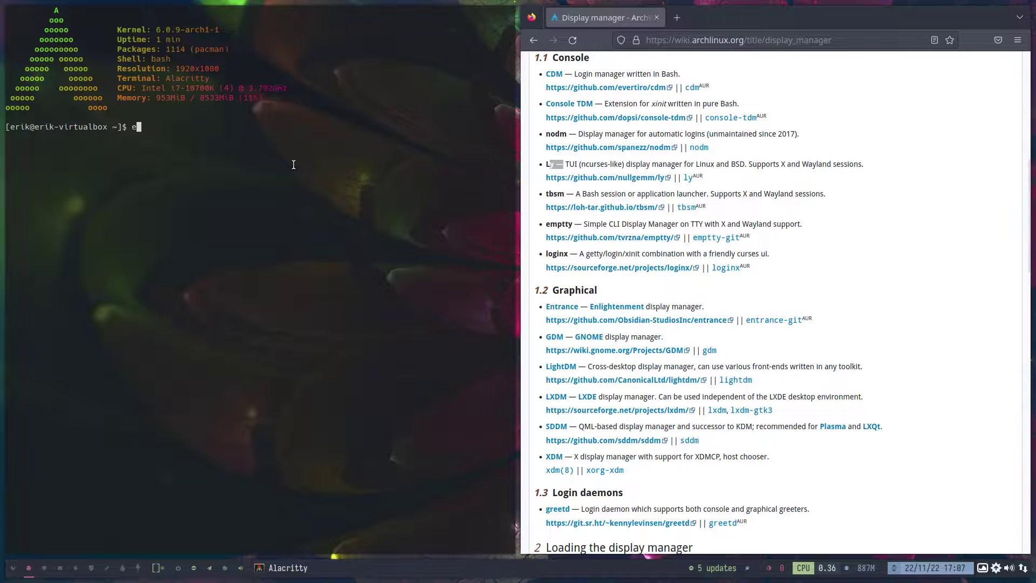
key(BackSpace)
text(nv)
key(Return)
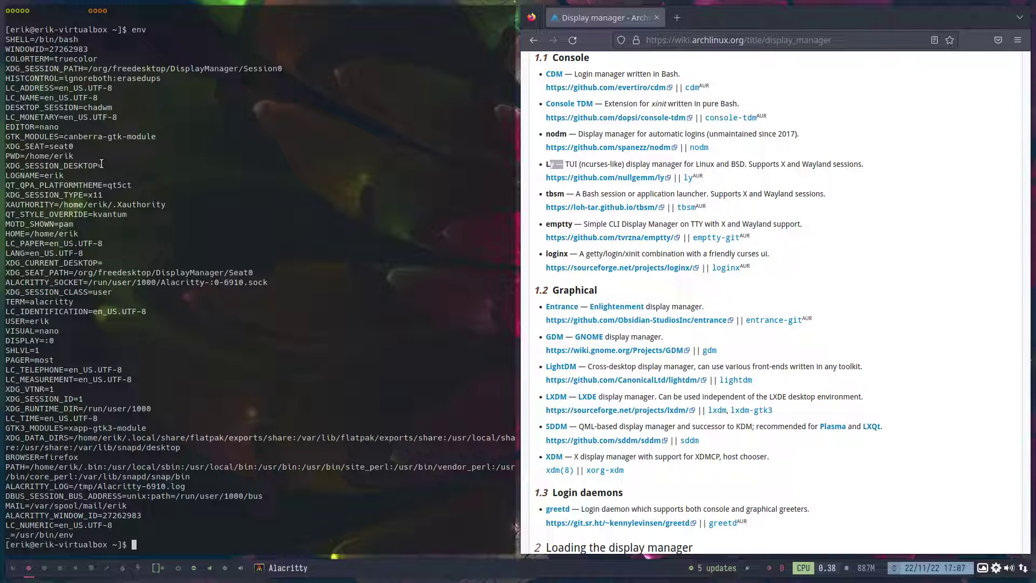
Highlight the empty XDG_SESSION_DESKTOP line and DESKTOP_SESSION=chadwm, then close the terminal.
drag(107, 165, 1, 165)
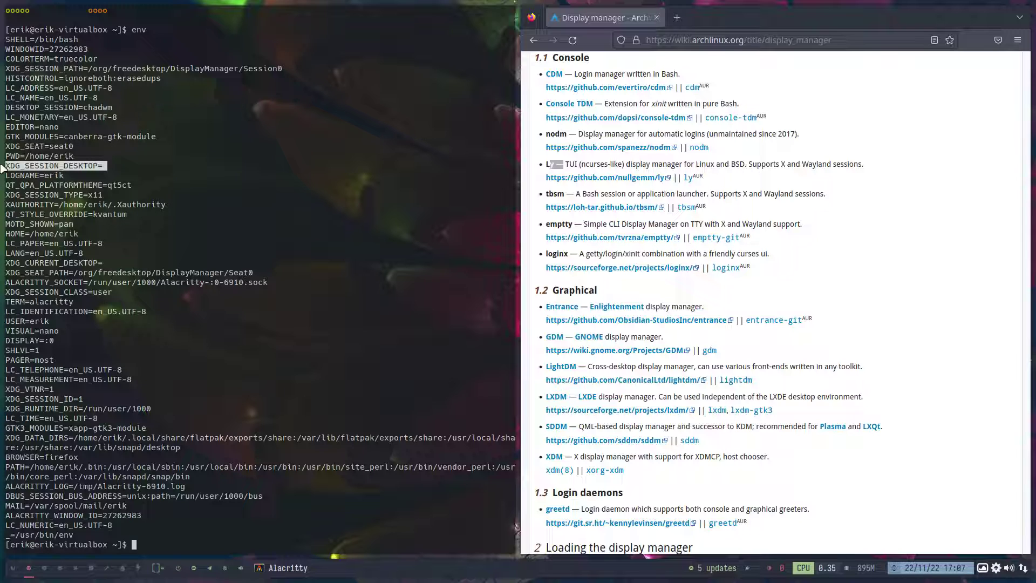
click(105, 170)
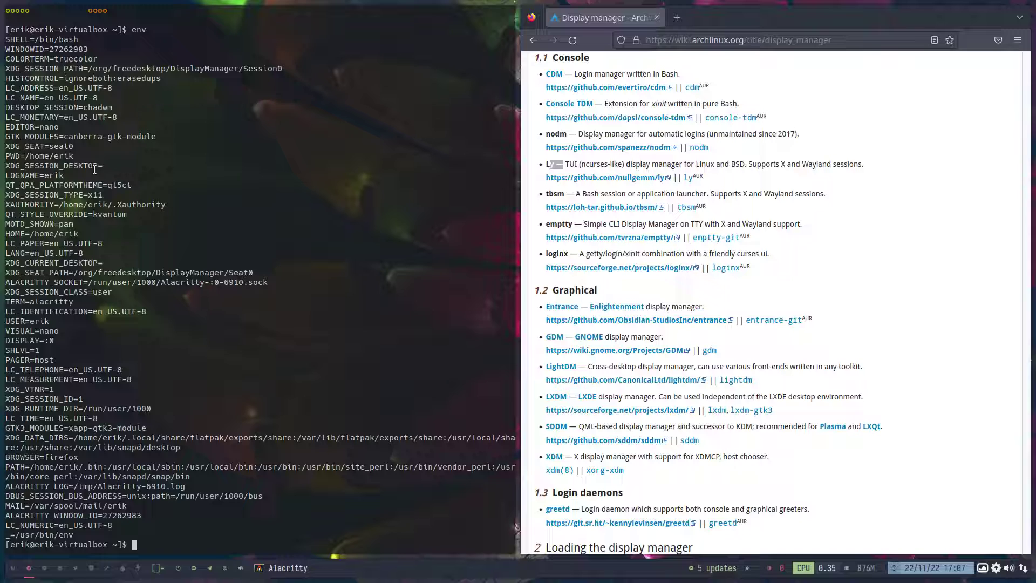
drag(108, 165, 1, 163)
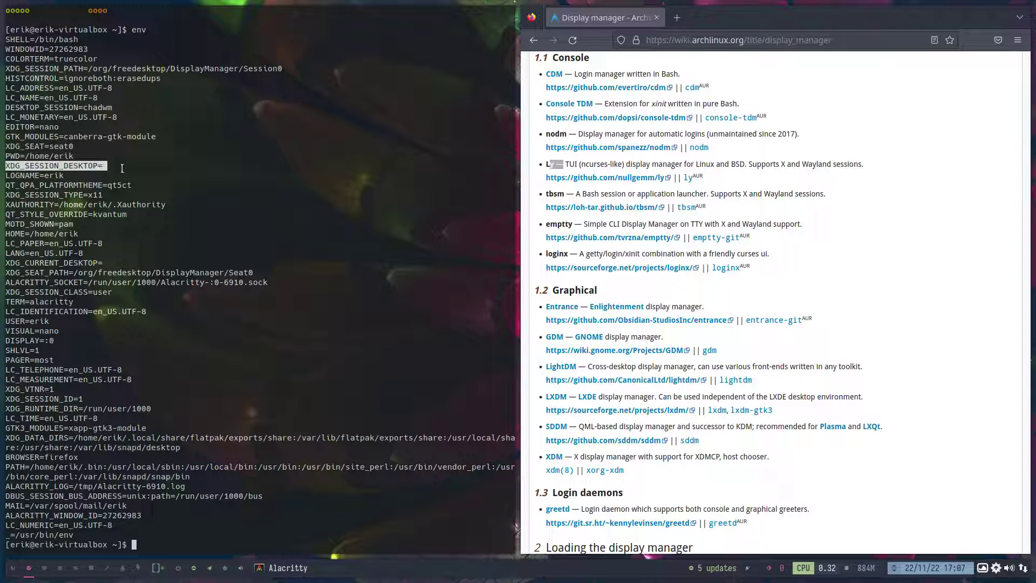
drag(116, 107, 2, 113)
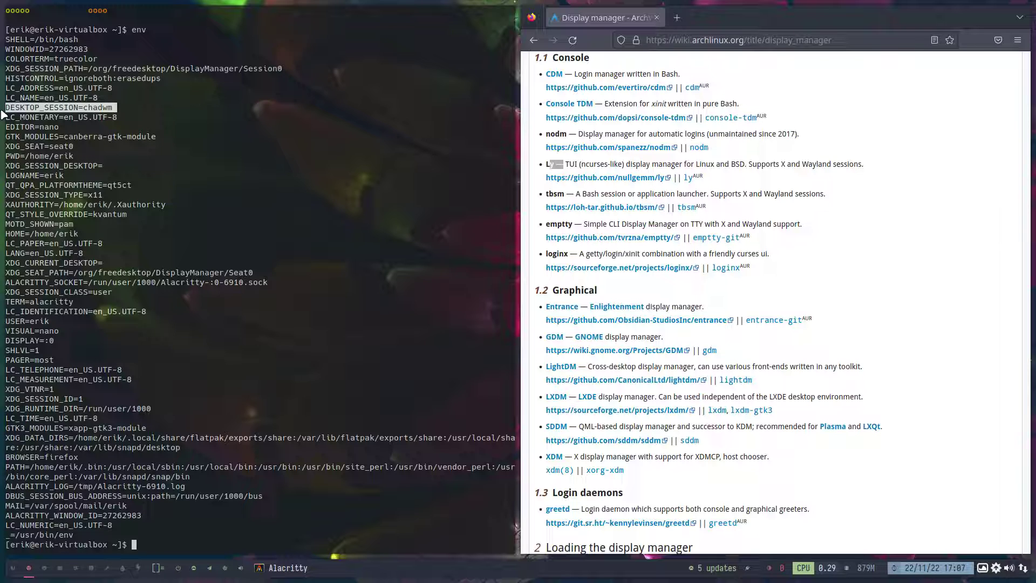
key(super+q)
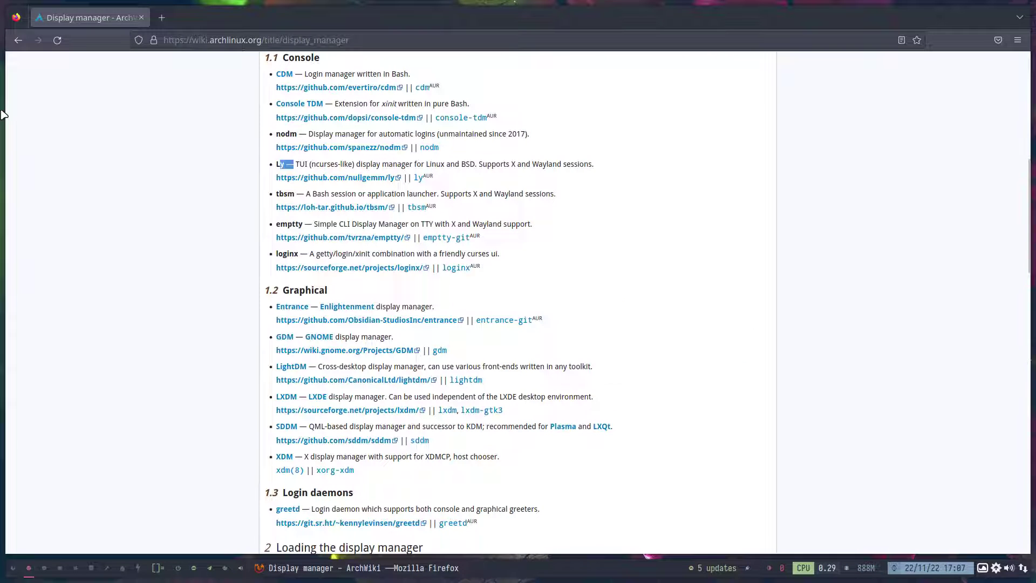
Clear the highlight next to Ly and quit Firefox with Ctrl+Q.
click(180, 216)
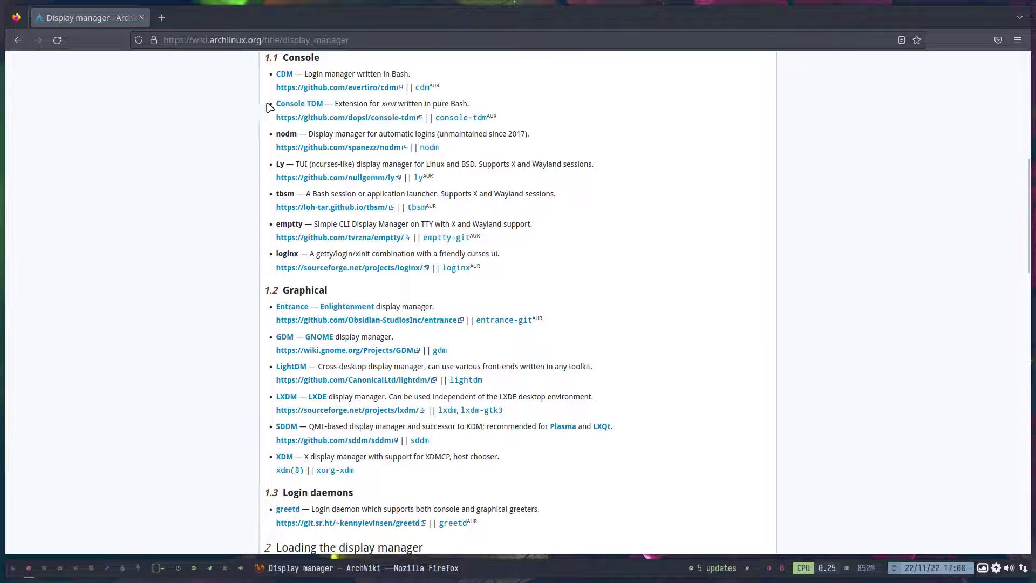
key(ctrl+q)
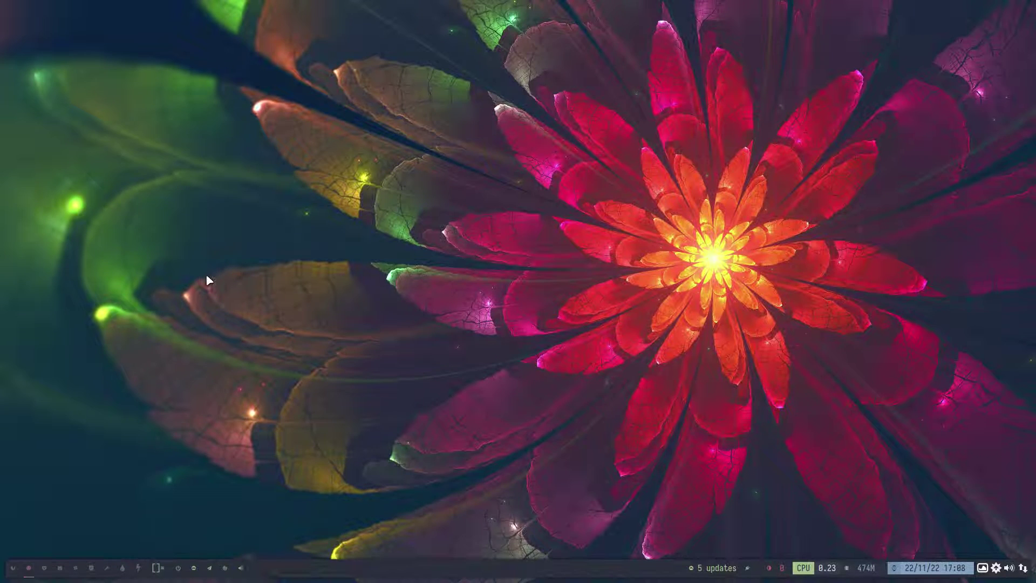
In a new terminal run alias to list all aliases, then open Thunar on the home folder.
key(super+Return)
text(ali)
key(BackSpace)
key(BackSpace)
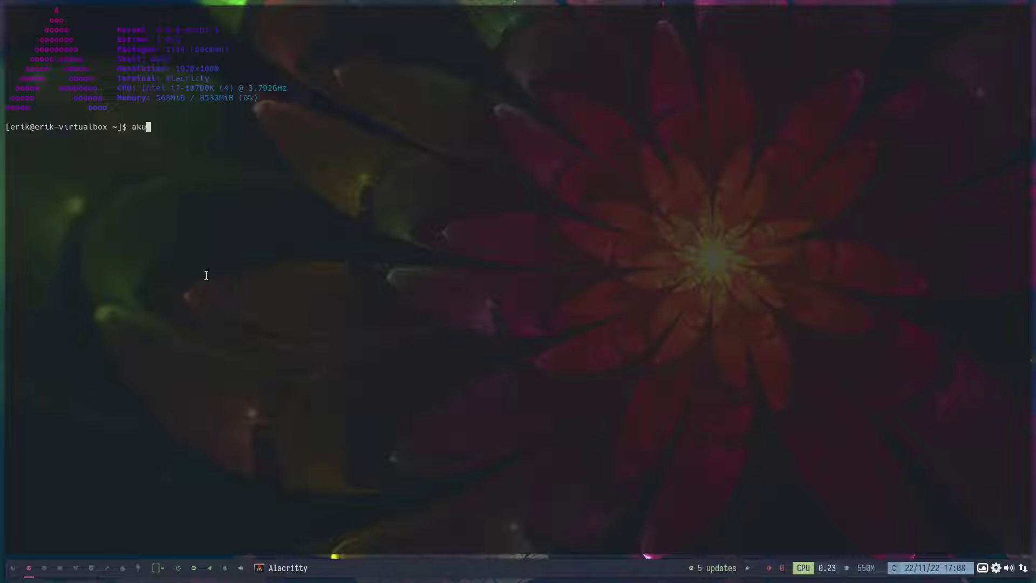
text(lias)
key(Return)
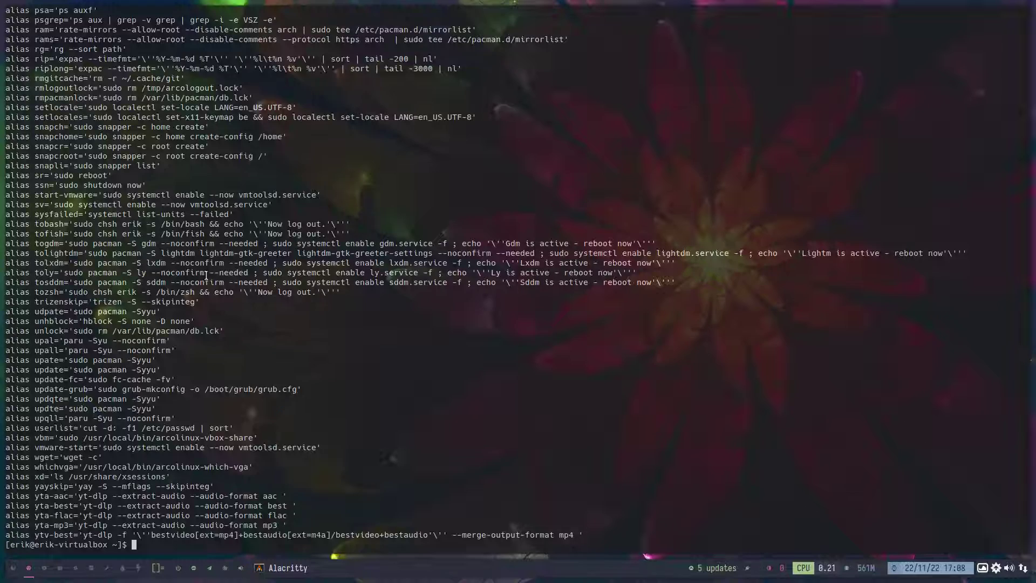
key(super+shift+Return)
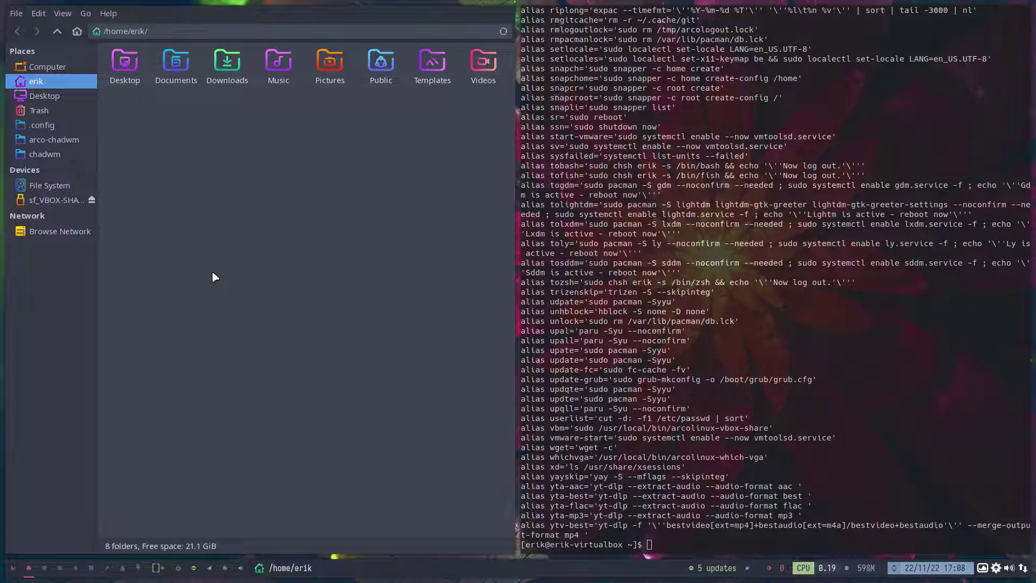
Show hidden files in Thunar and open .bashrc in Sublime Text.
click(63, 14)
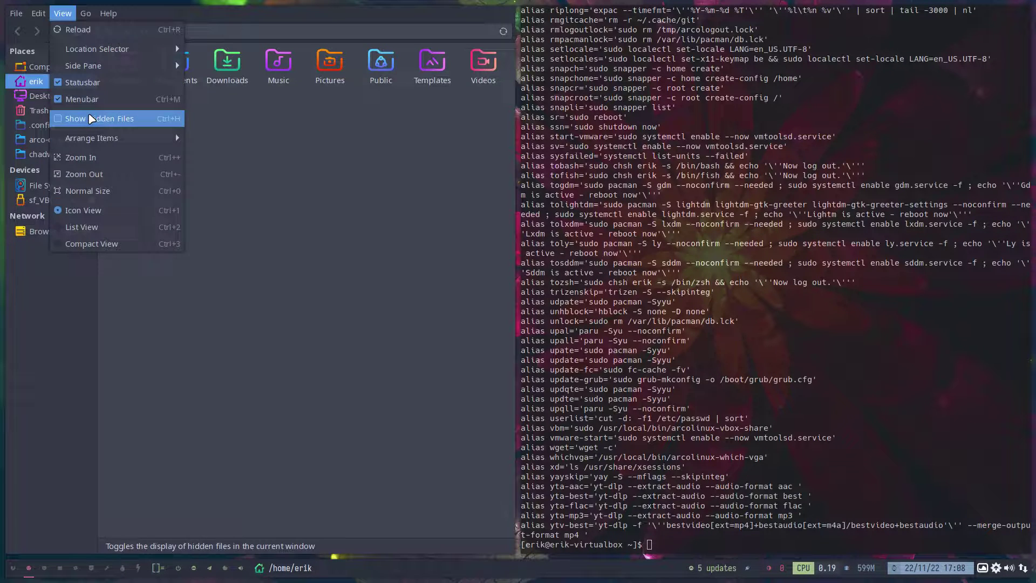
click(92, 118)
double_click(340, 224)
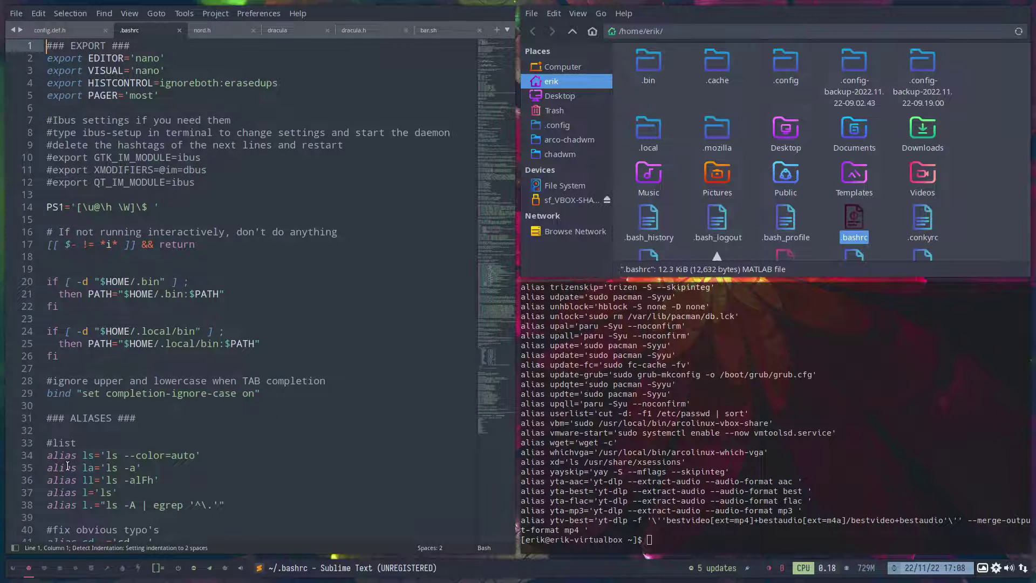
Scroll to the lightdm/sddm switching aliases in .bashrc, then close the editor.
scroll(67, 465, down, 6)
scroll(67, 465, down, 20)
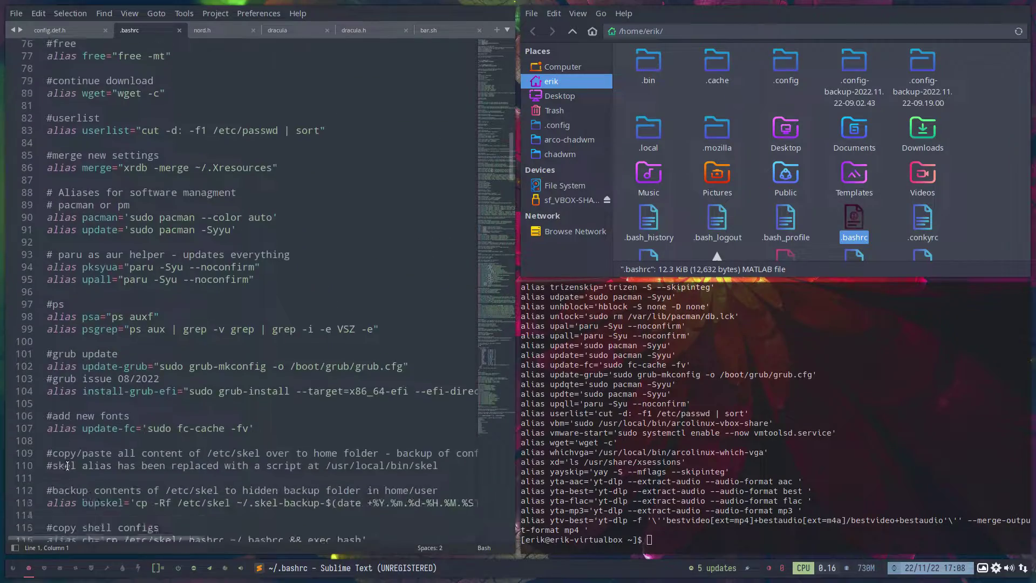
scroll(67, 465, down, 1)
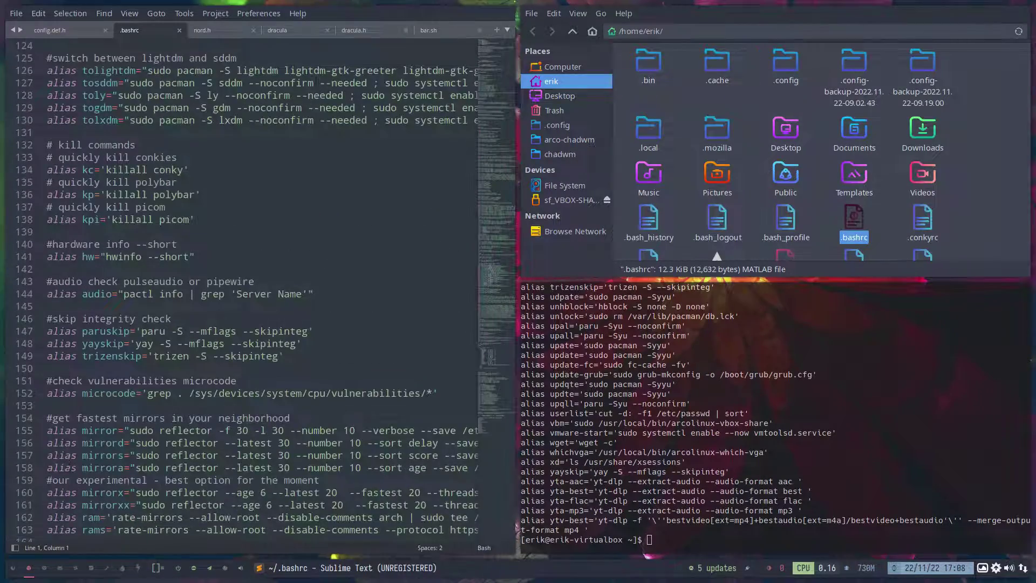
key(super+q)
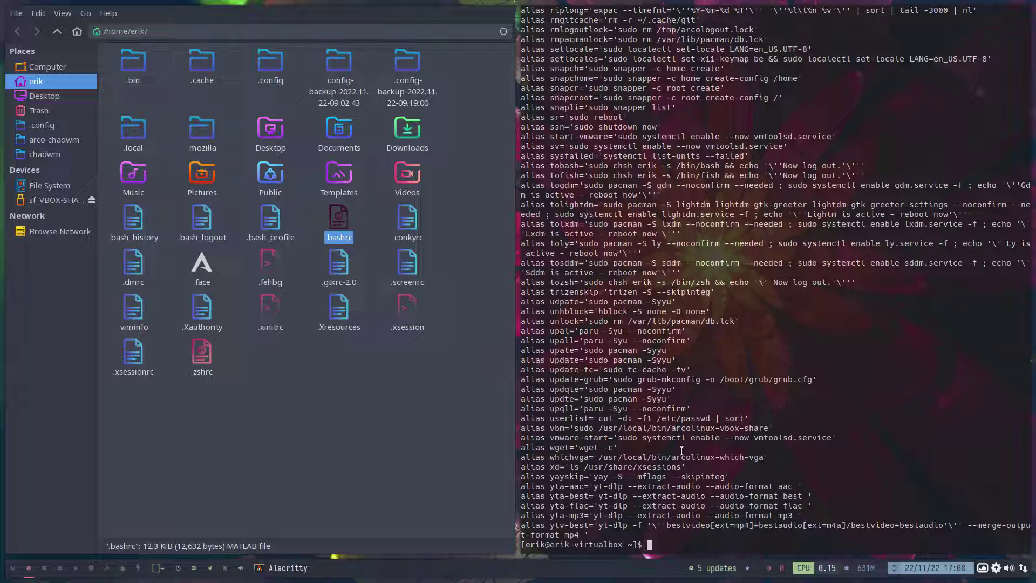
Run tolightdm with the sudo password to install and enable LightDM.
text(toligh)
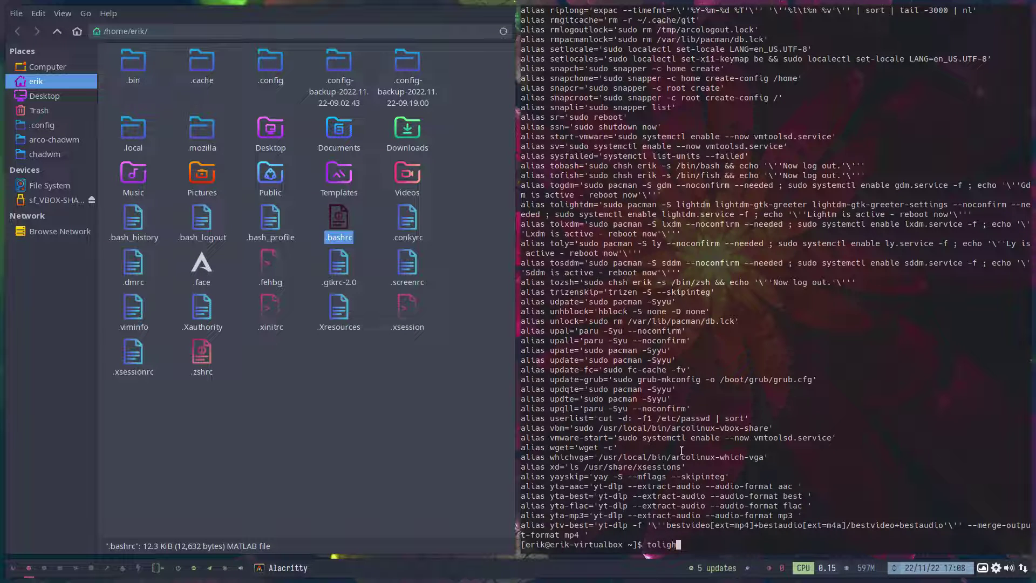
text(tdm)
key(Return)
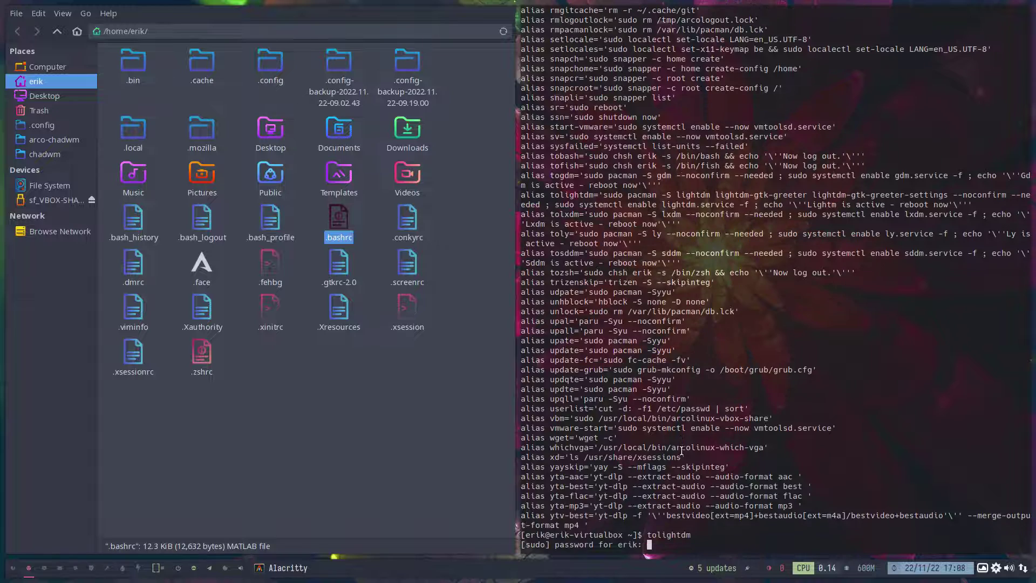
key(Return)
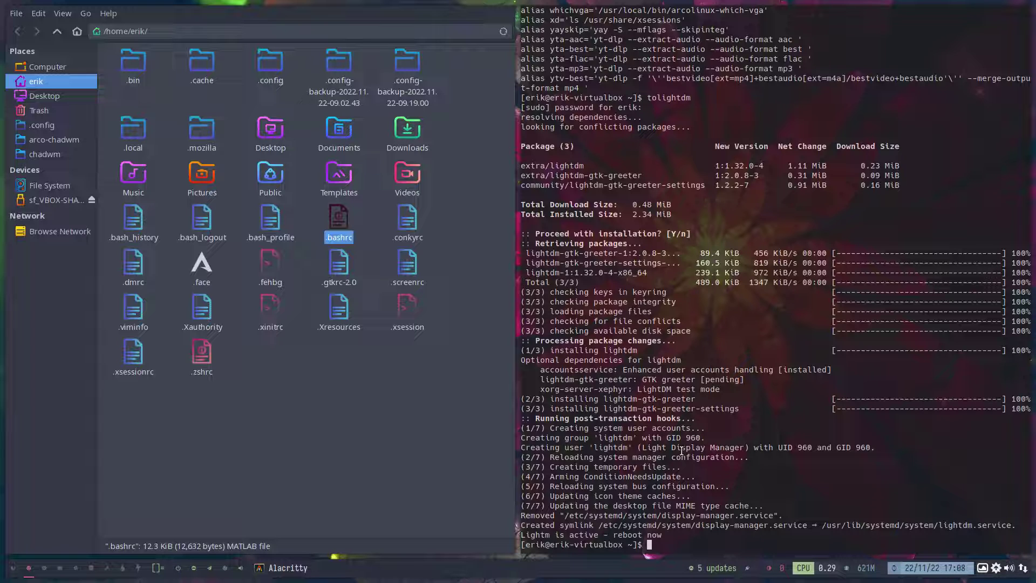
Show the tolightdm alias definition with 'alias tolightdm', then type sudo reboot.
text(alias tolightdm)
key(Return)
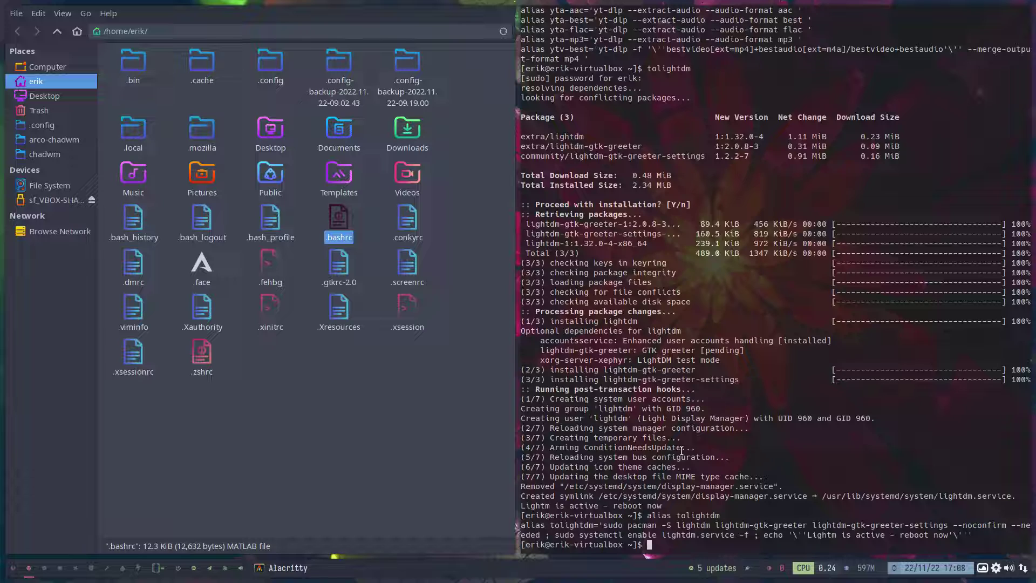
text(sudo reboot)
Reboot into ArcoLinux, log in at the LightDM greeter with the user's password, and dismiss the connection notice.
key(Return)
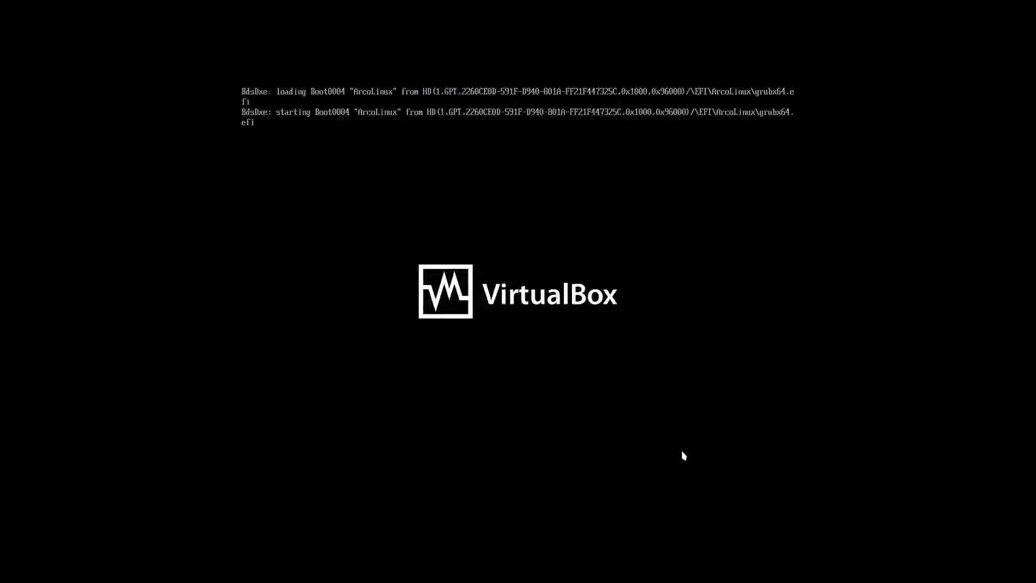
key(Return)
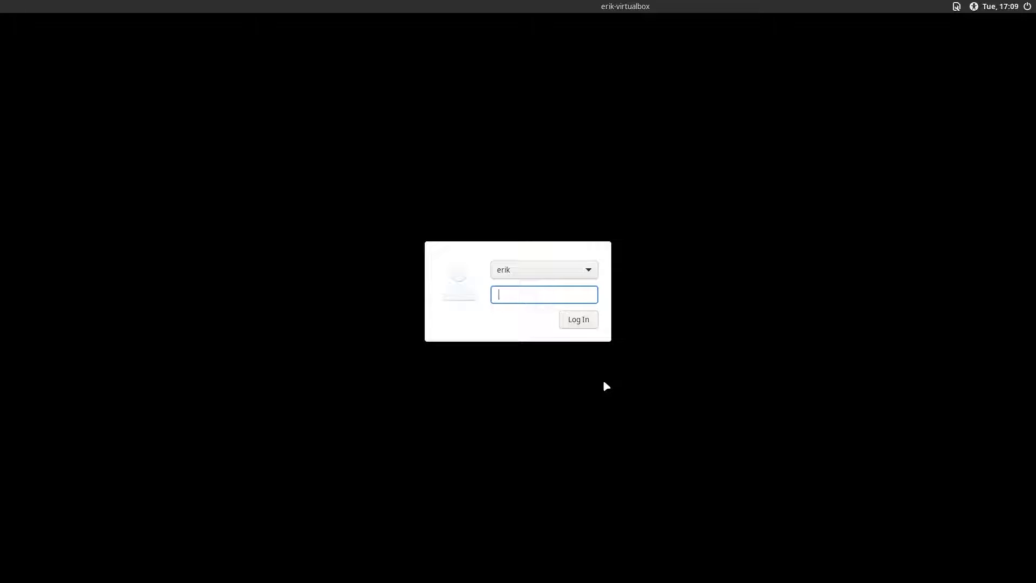
key(Return)
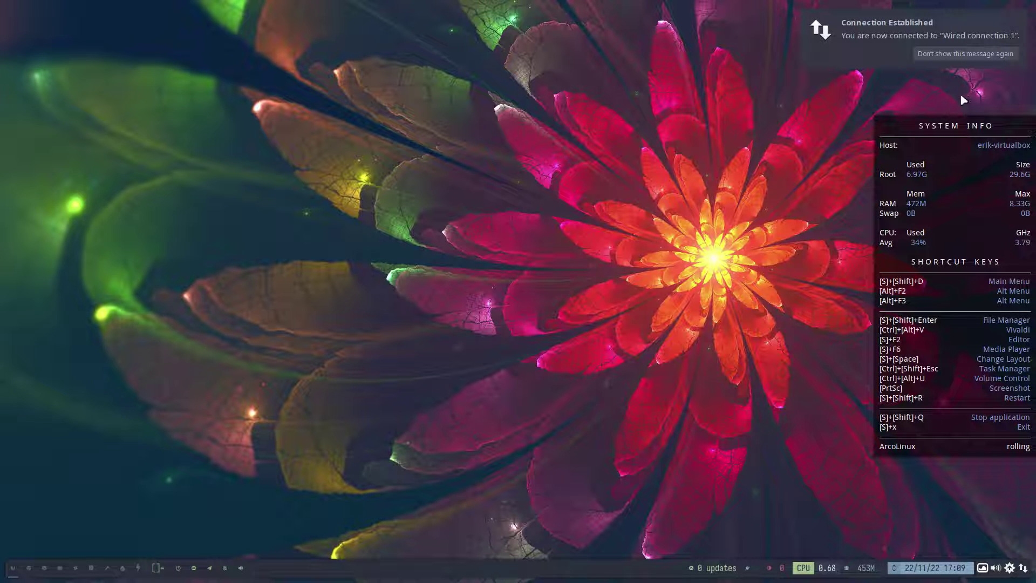
click(972, 55)
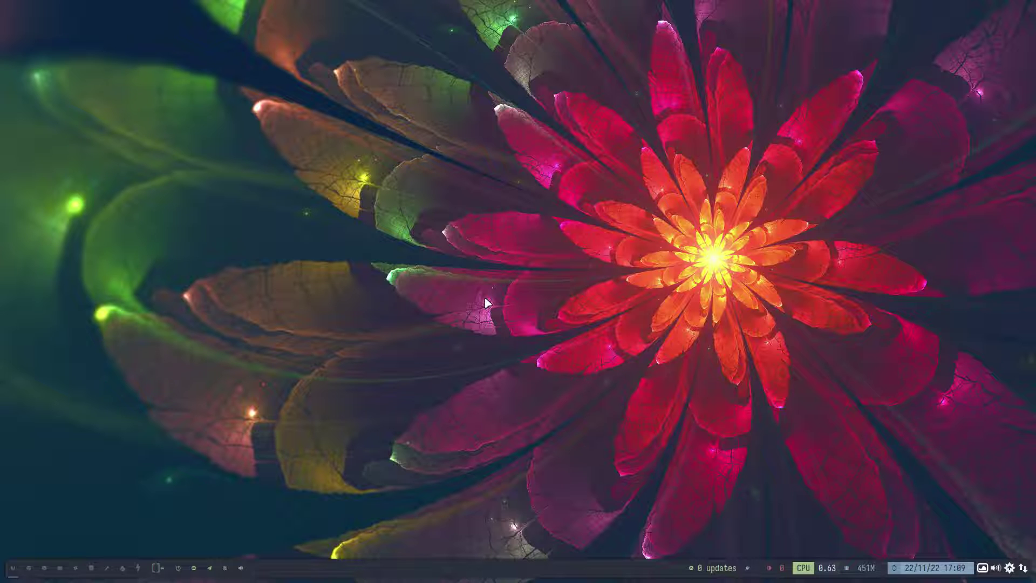
Open ~/.config/arco-chadwm in Thunar, select its items except chadwm, and log out of Chadwm.
key(super+shift+Return)
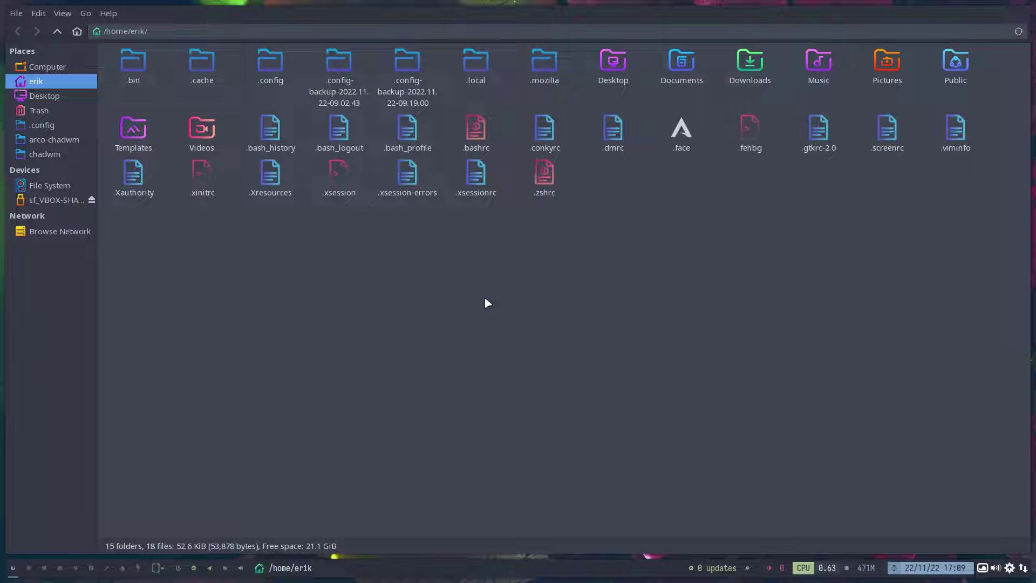
double_click(270, 64)
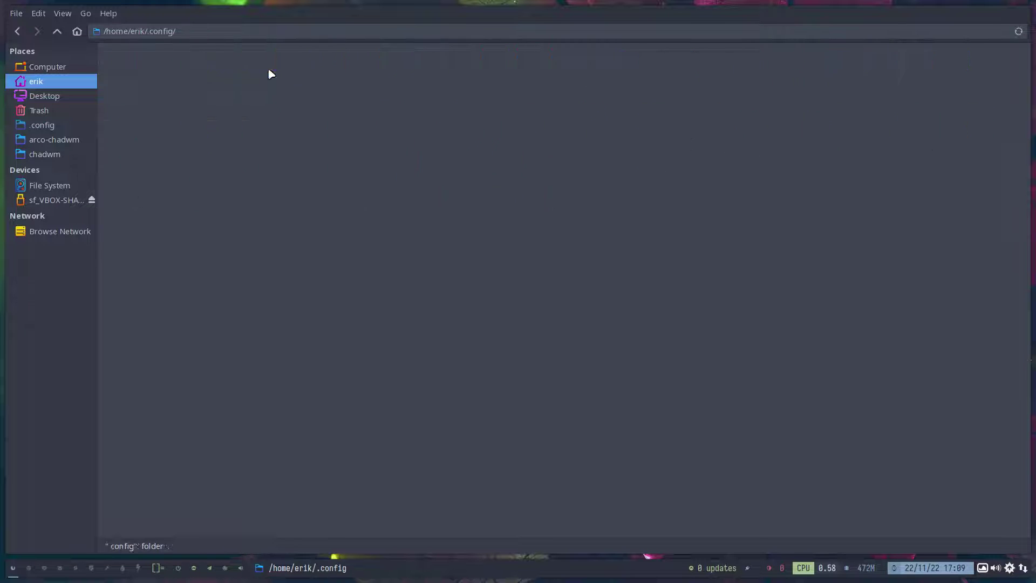
click(261, 65)
double_click(261, 64)
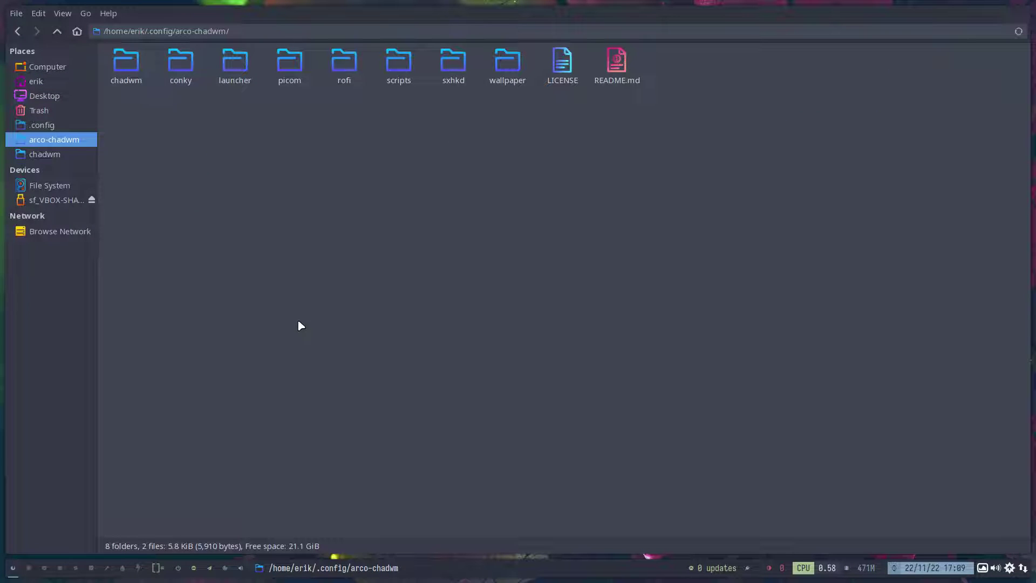
drag(146, 165, 764, 70)
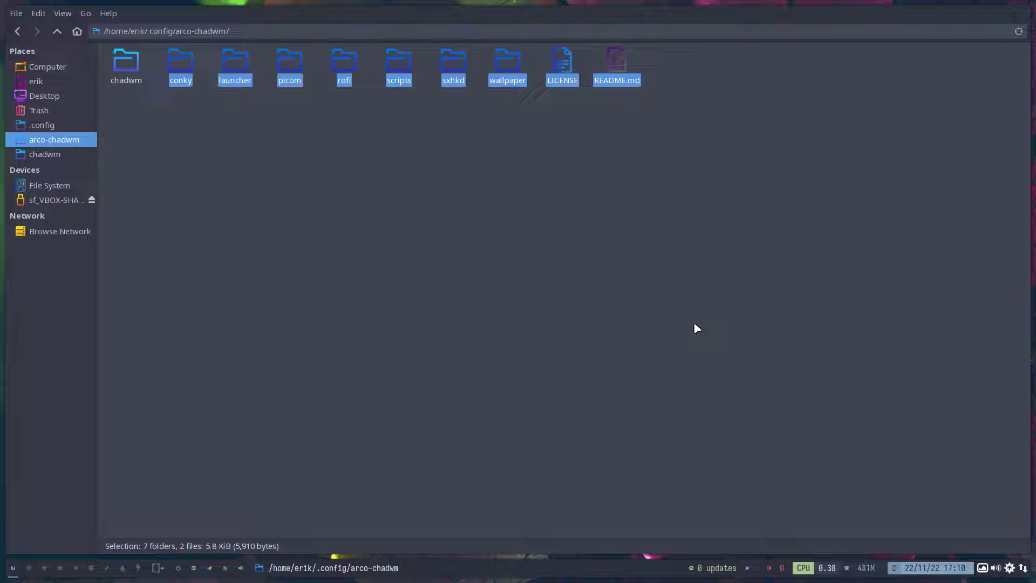
key(super+x)
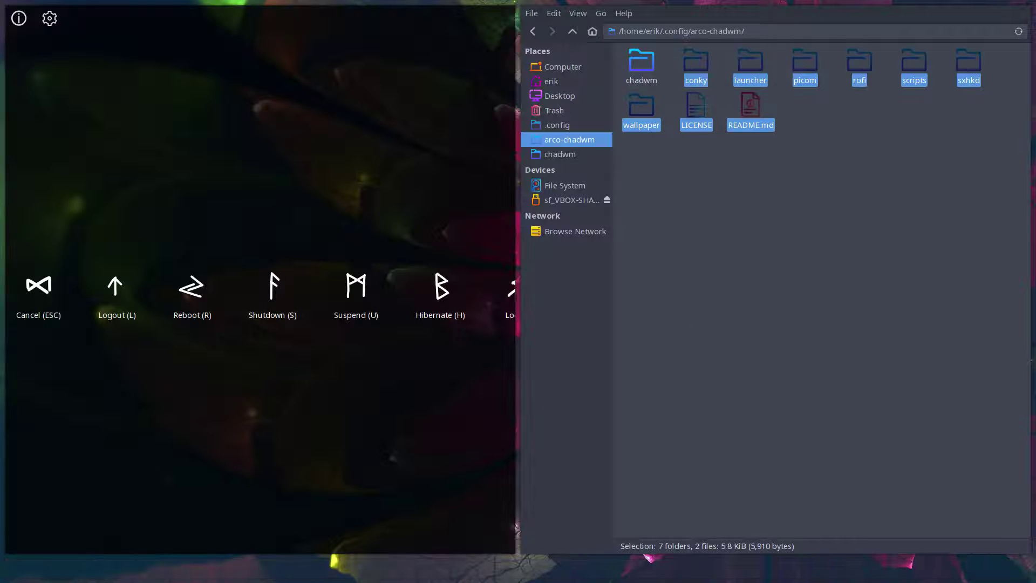
key(l)
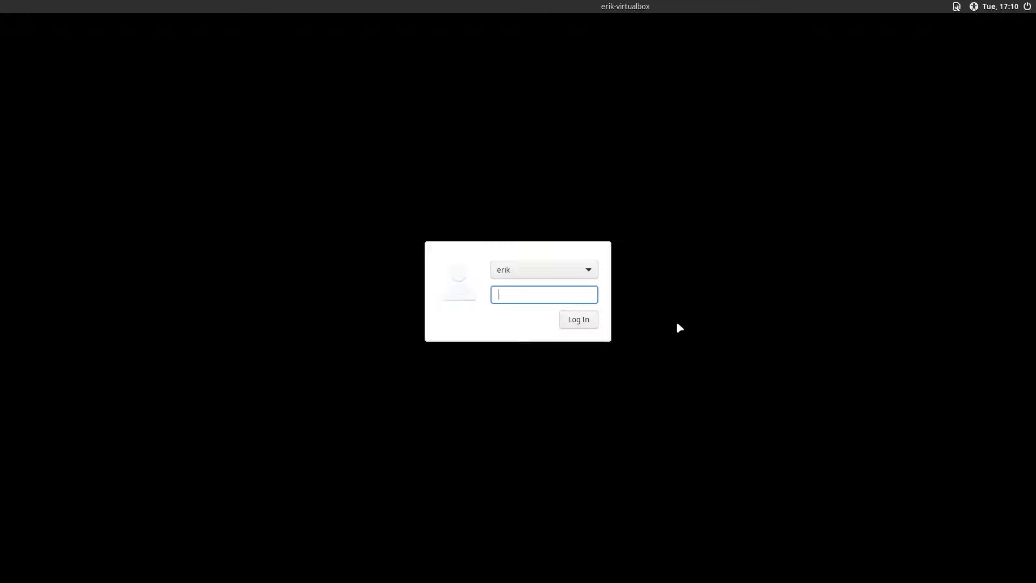
Confirm Chadwm is the LightDM session, then log in with the account password.
click(957, 7)
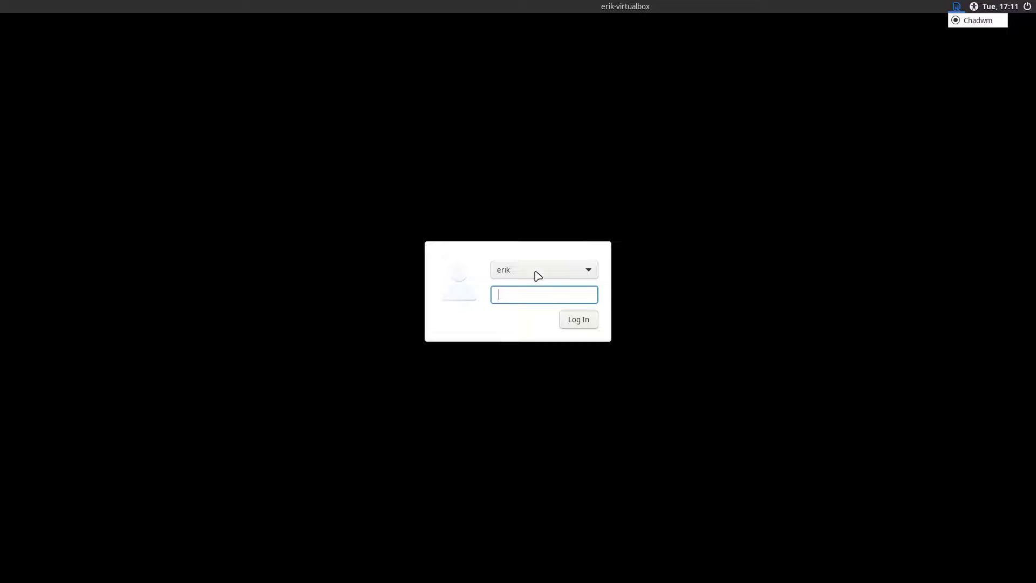
click(528, 295)
text(***)
key(Return)
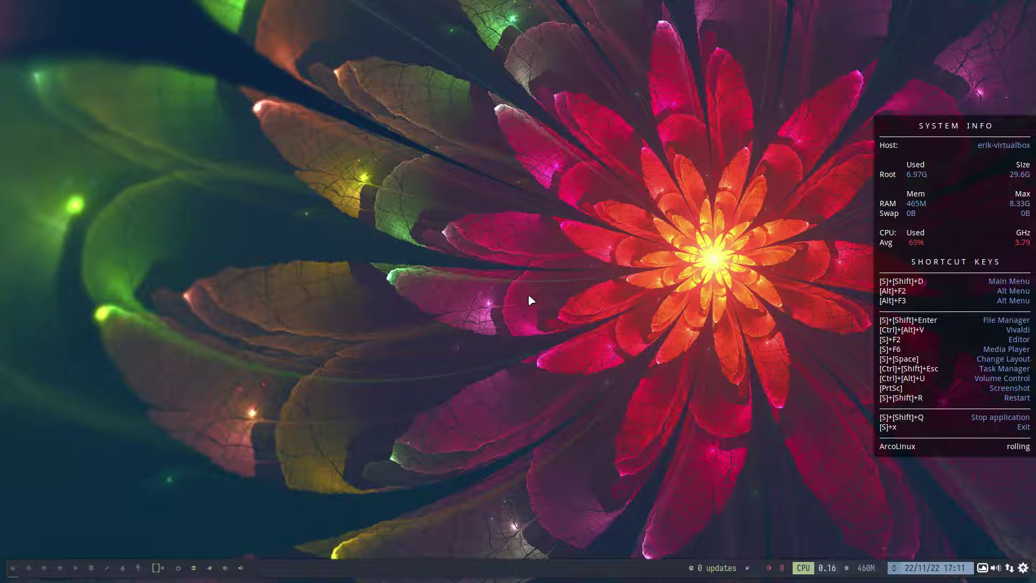
Run the tolxdm alias in Alacritty, reboot with sr, and boot the default ArcoLinux entry.
key(super+Return)
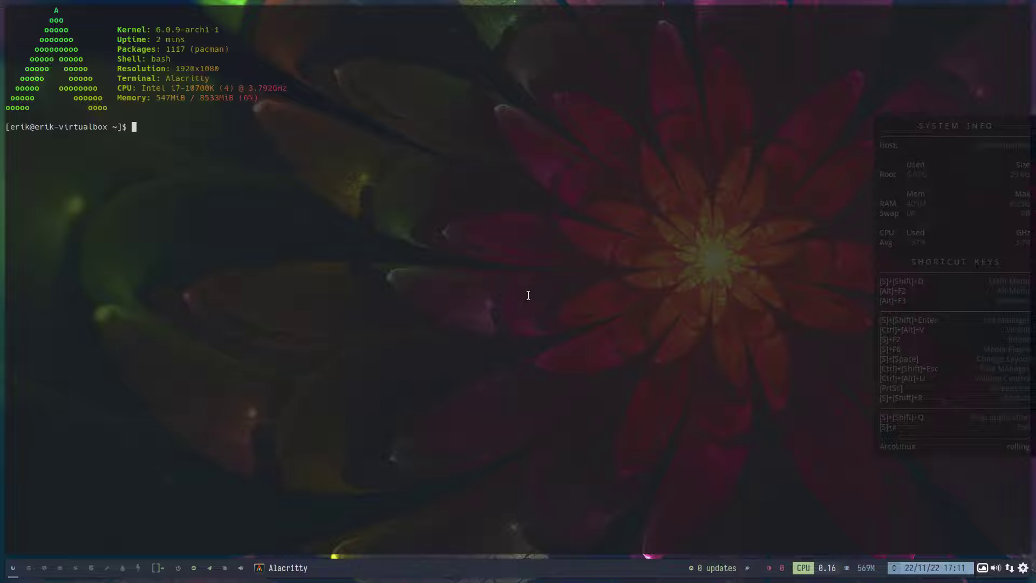
text(tolxdm)
key(Return)
key(Return)
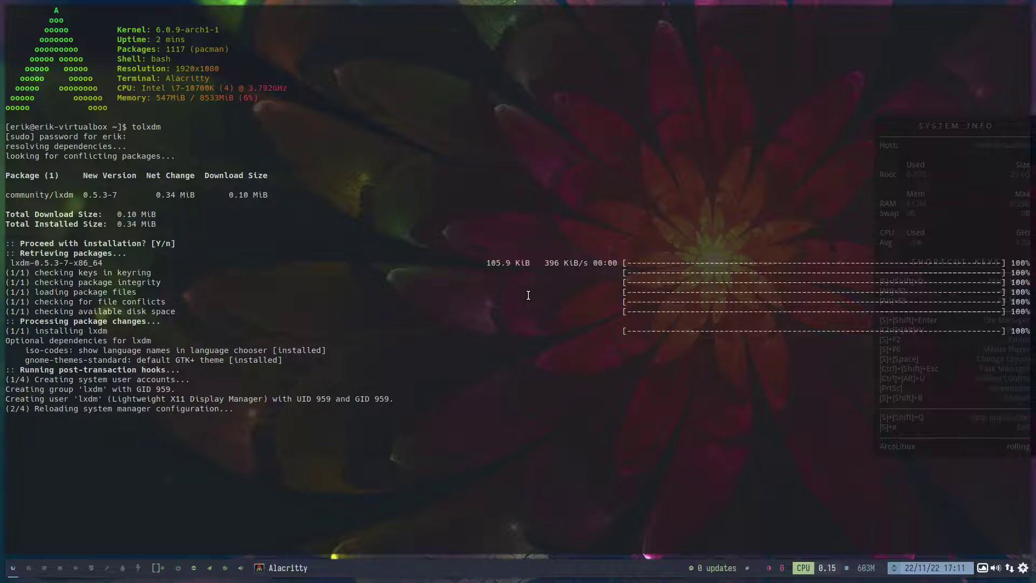
text(s)
text(r)
key(Return)
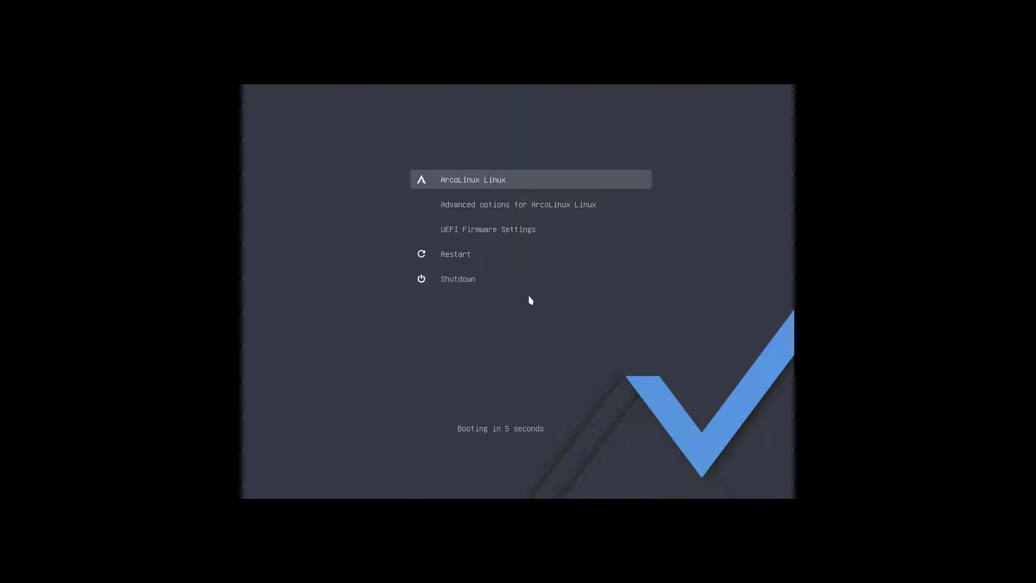
key(Return)
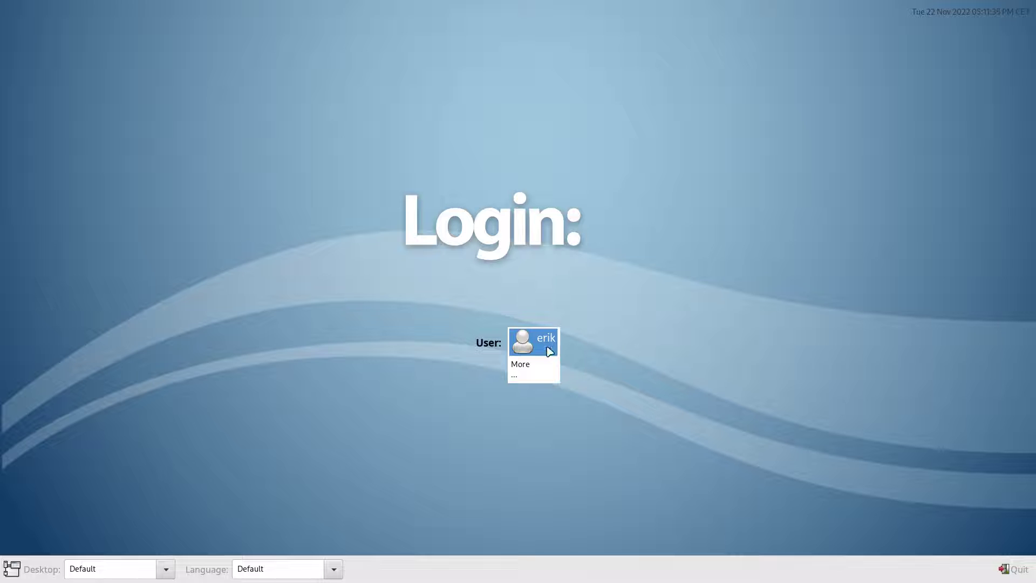
Sign in at LXDM as the user, keeping the Default session, with the account password.
click(549, 351)
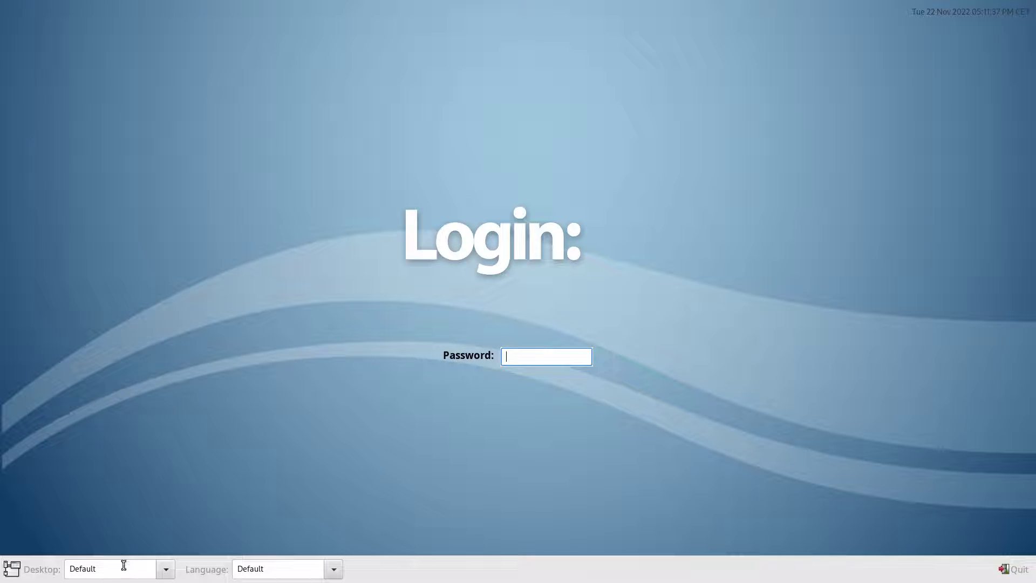
click(164, 569)
click(164, 570)
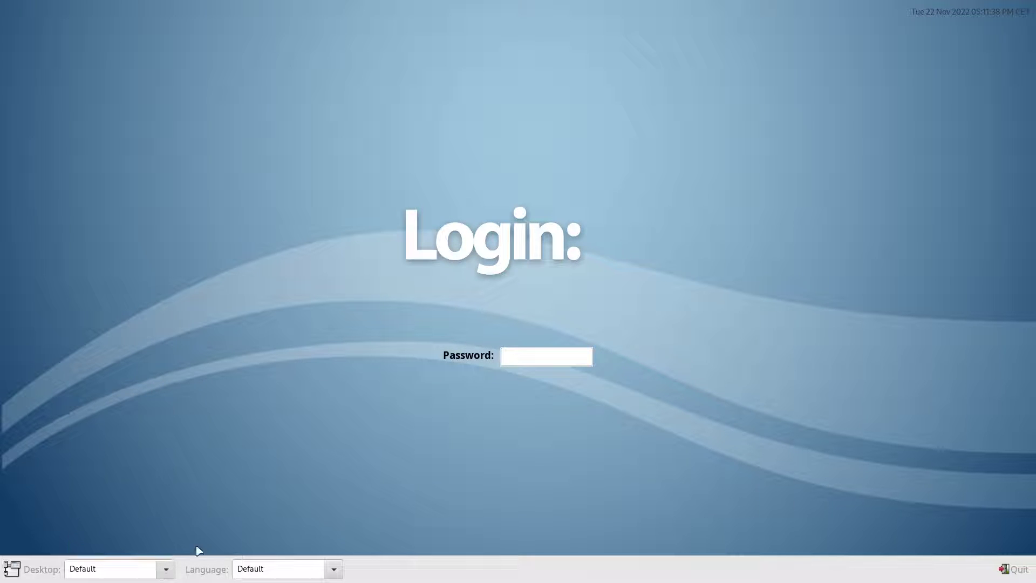
click(533, 358)
text(****)
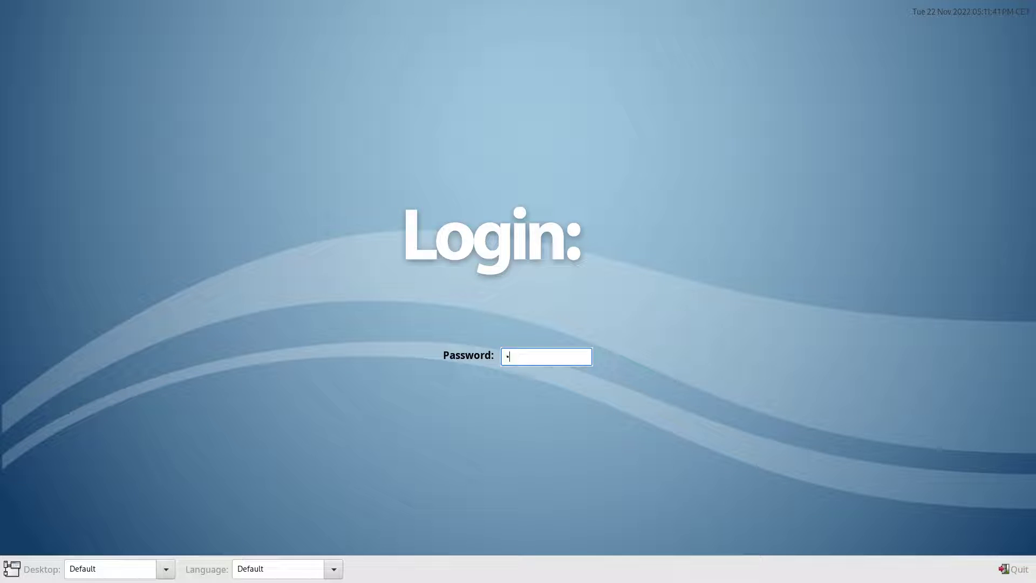
key(Return)
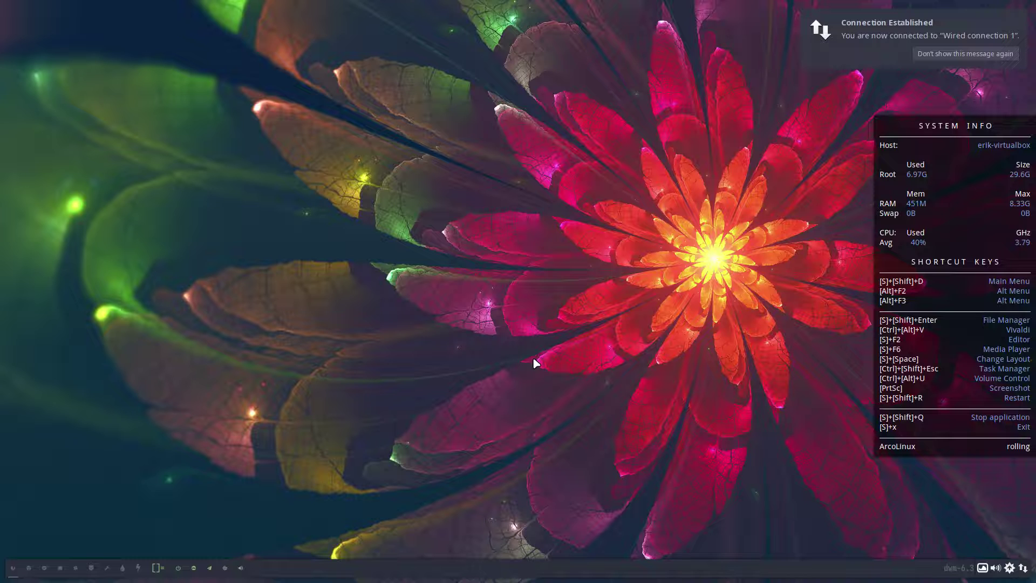
Run the toly alias in Alacritty, then boot the default ArcoLinux GRUB entry.
key(super+Return)
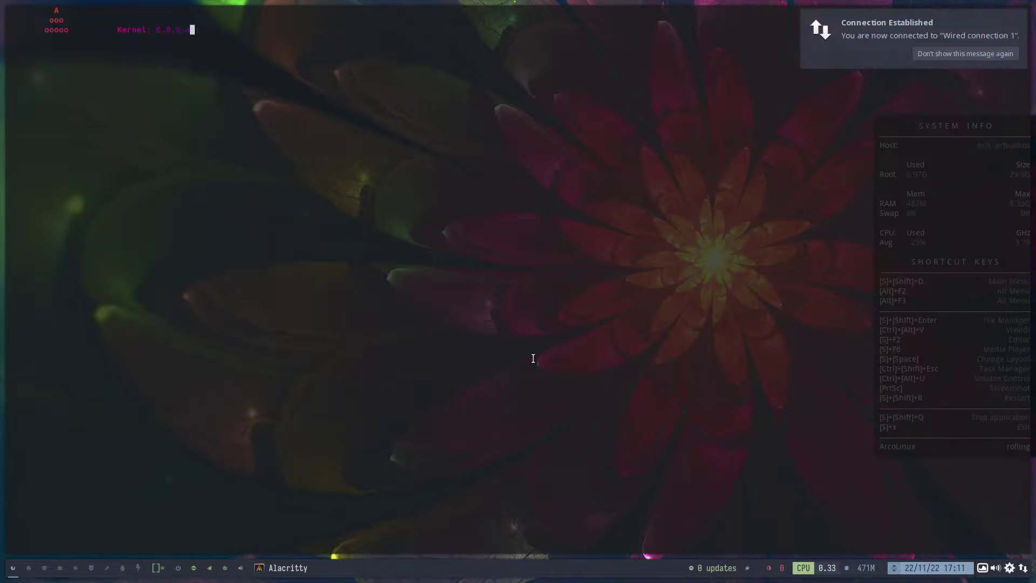
text(toly)
key(Return)
key(Return)
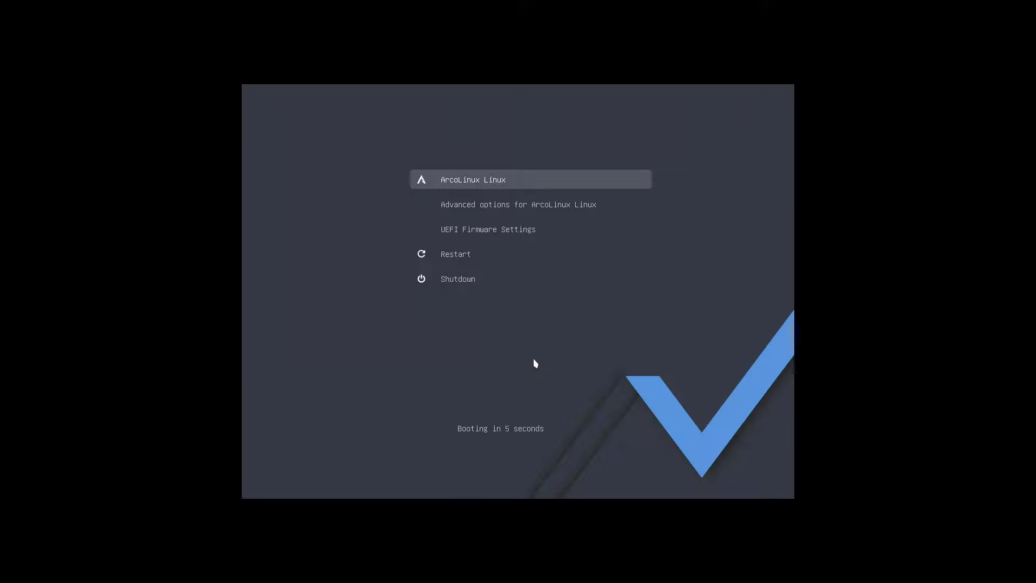
key(Return)
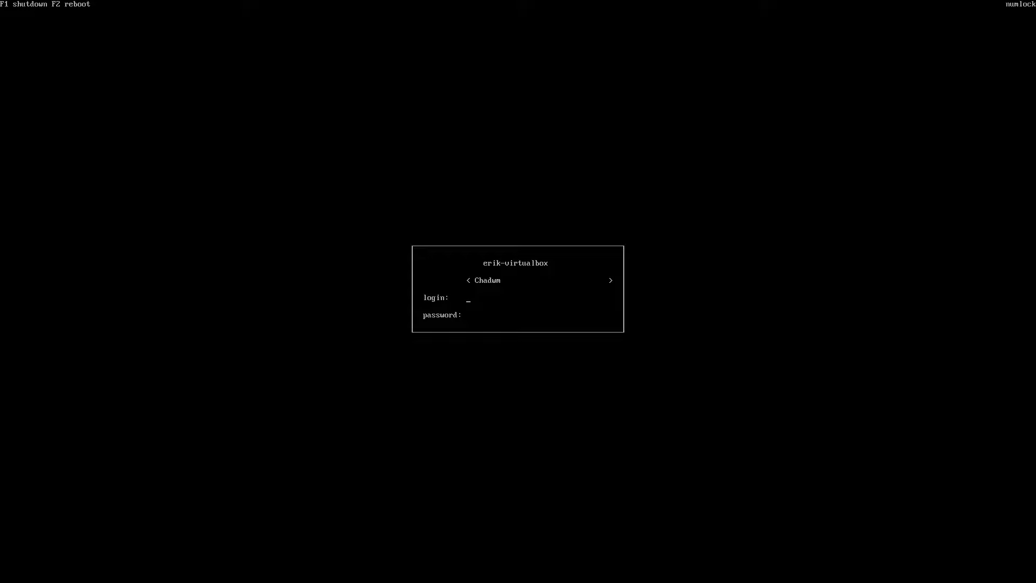
Enter the username and password in the Ly box and log in.
text(erik****)
key(Return)
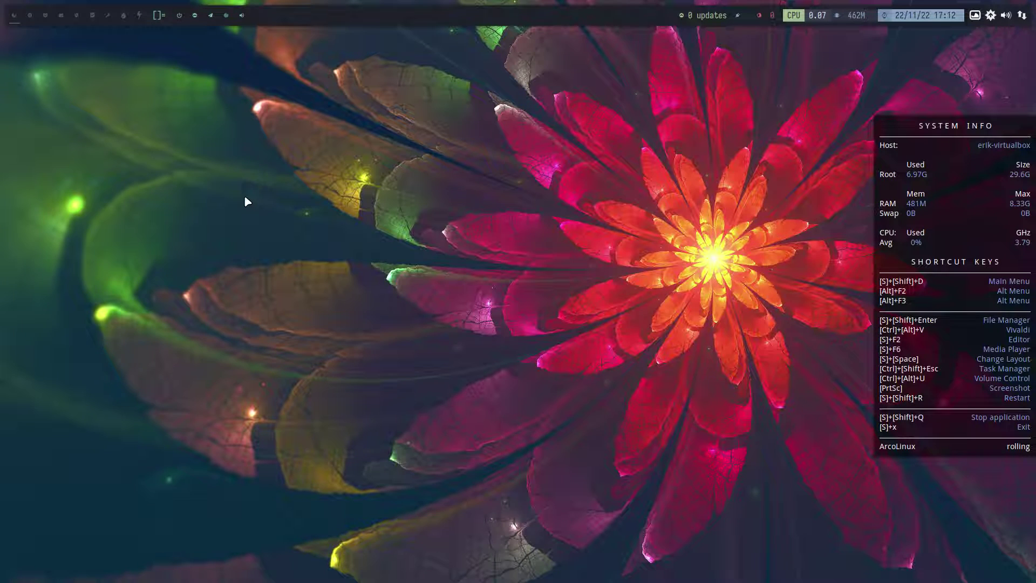
Open an Alacritty terminal and toggle the VM out of and back into full-screen.
key(super+x)
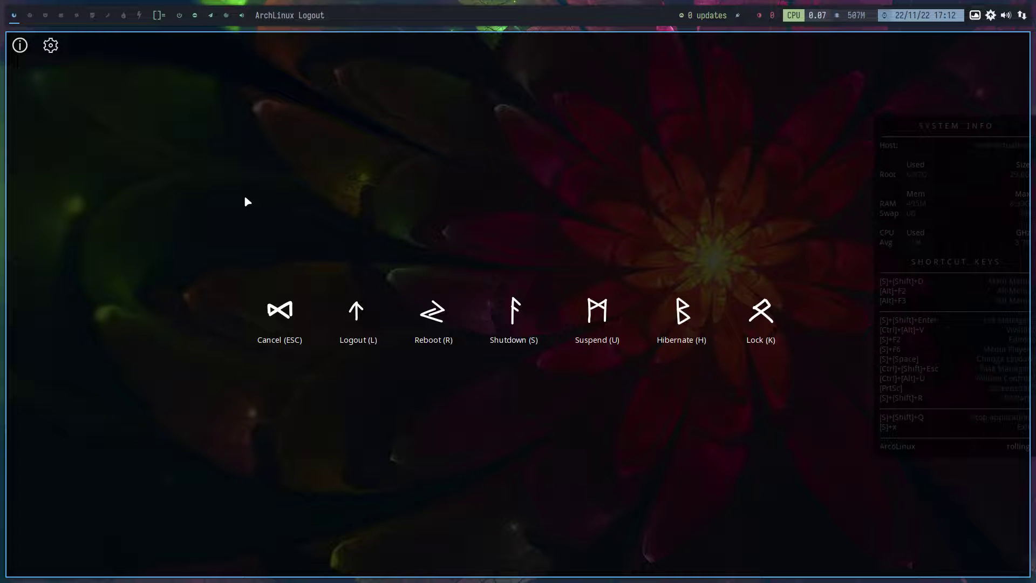
key(Escape)
key(super+Return)
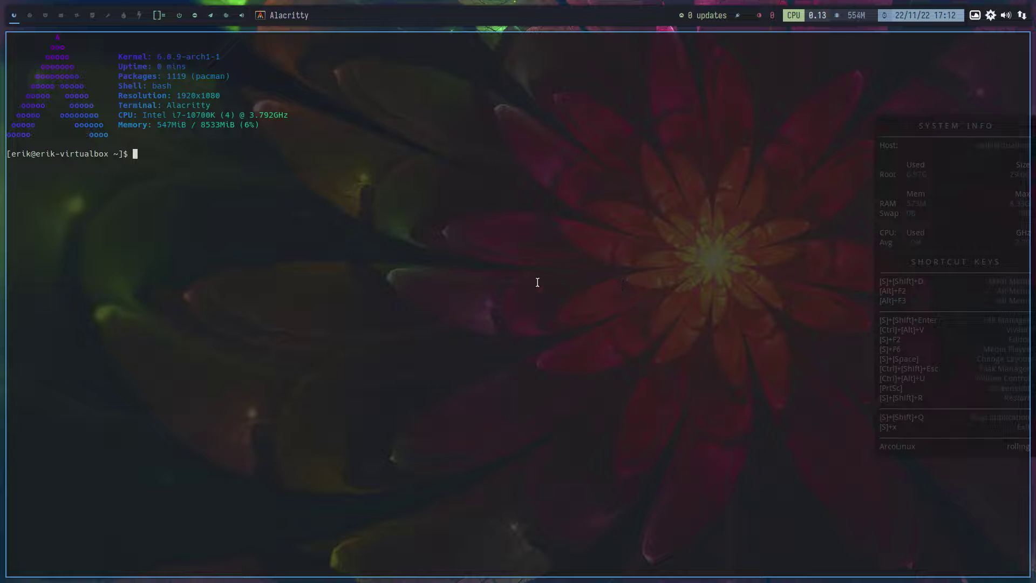
key(Control_R+f)
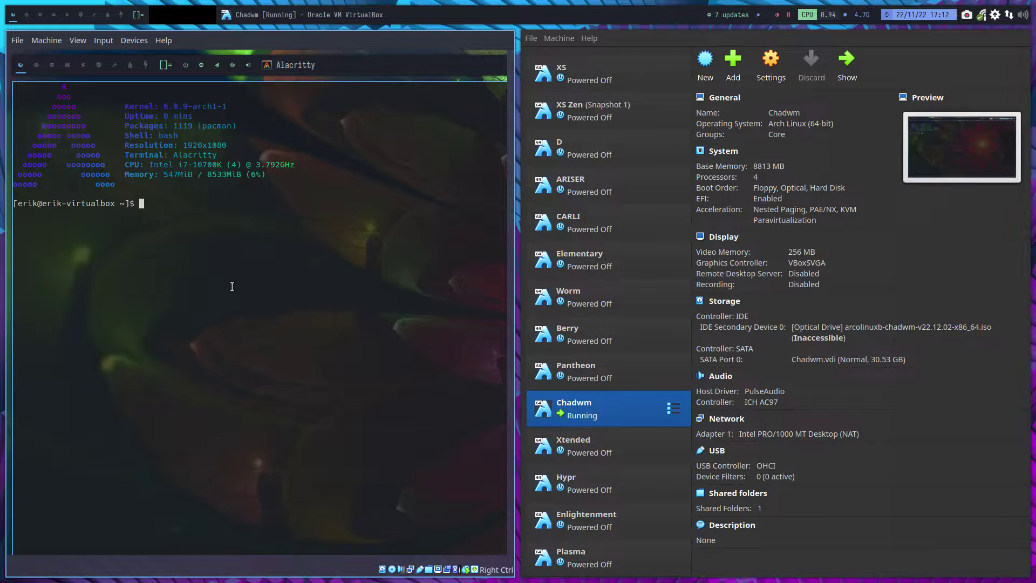
key(Control_R+f)
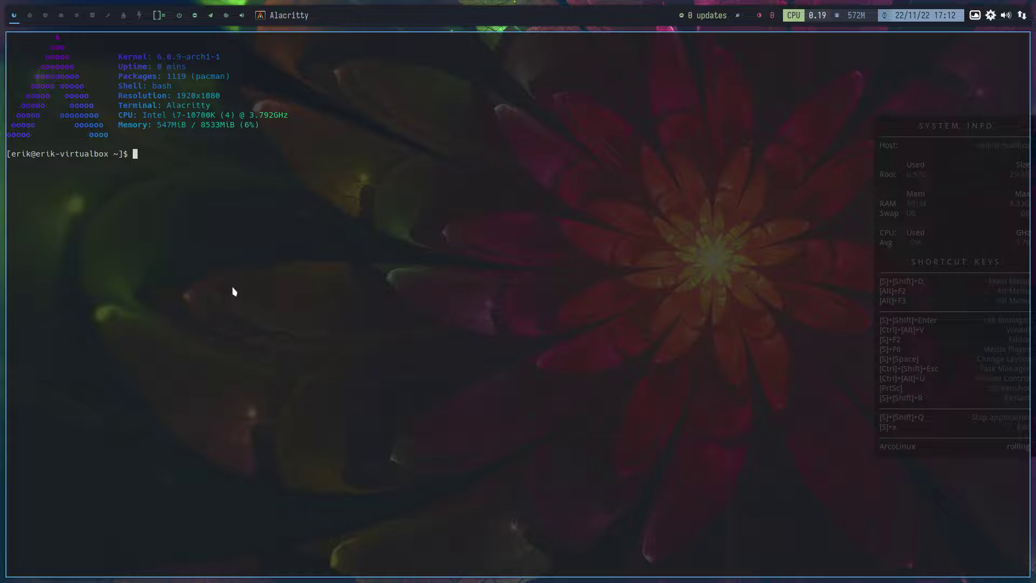
Run the togdm alias to install GDM, then restart the VM.
text(togdm)
key(Return)
key(Return)
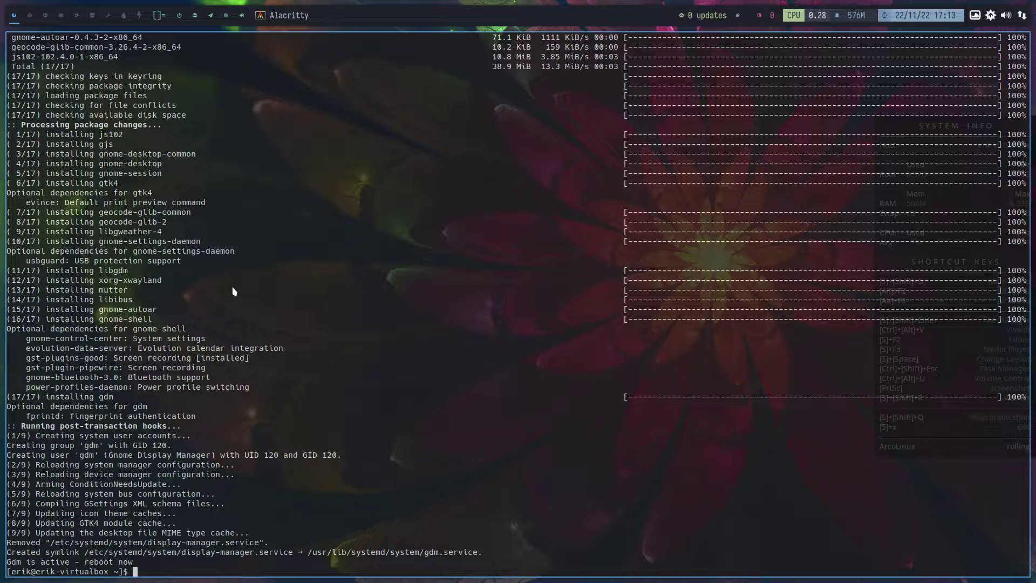
key(super+shift+q)
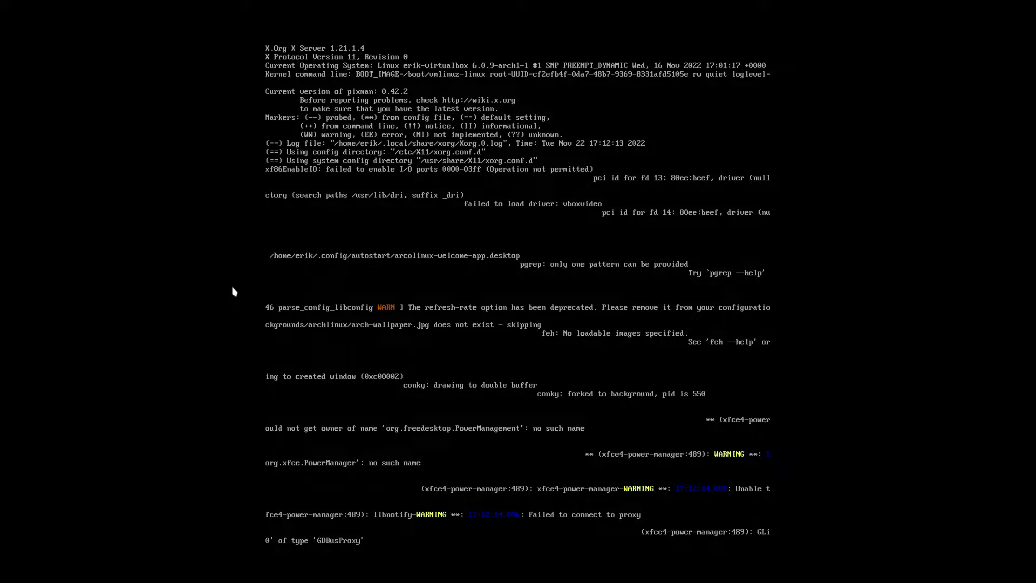
Boot the default ArcoLinux entry and, at the empty GDM greeter, switch to tty3.
key(Return)
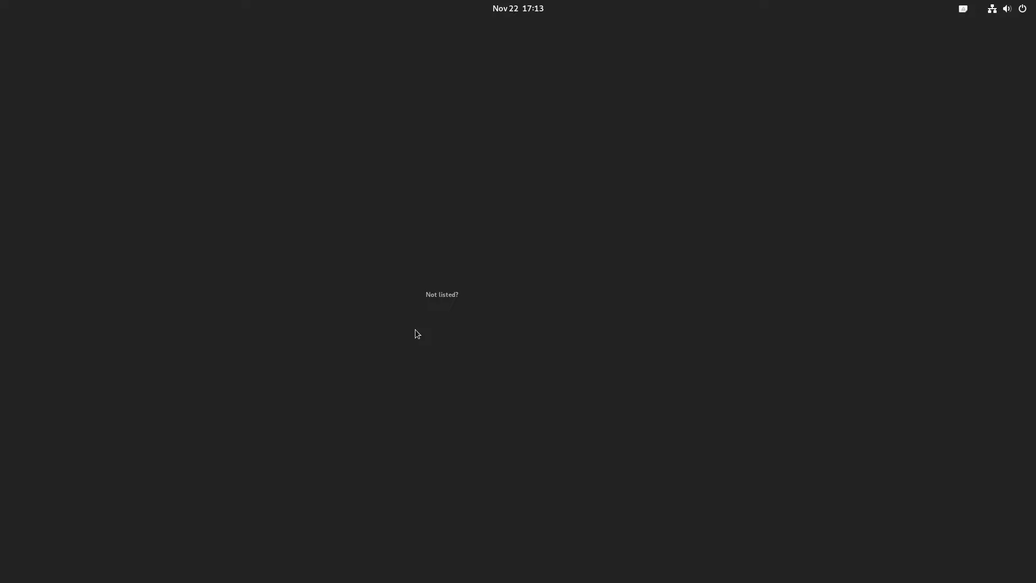
key(ctrl+alt+F3)
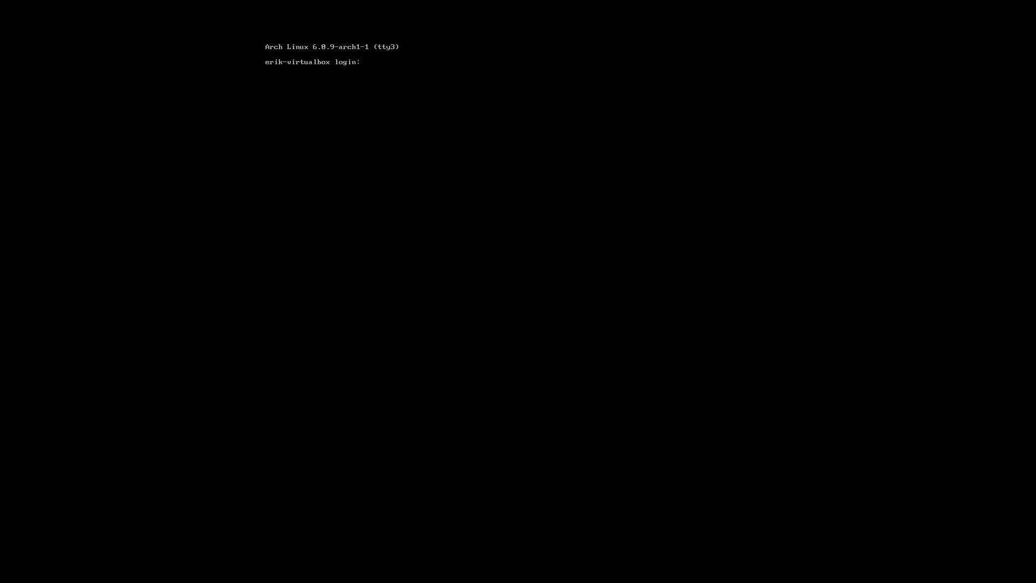
Log in on tty3 with the username and run the tosddm alias.
text(erik)
key(Return)
key(Return)
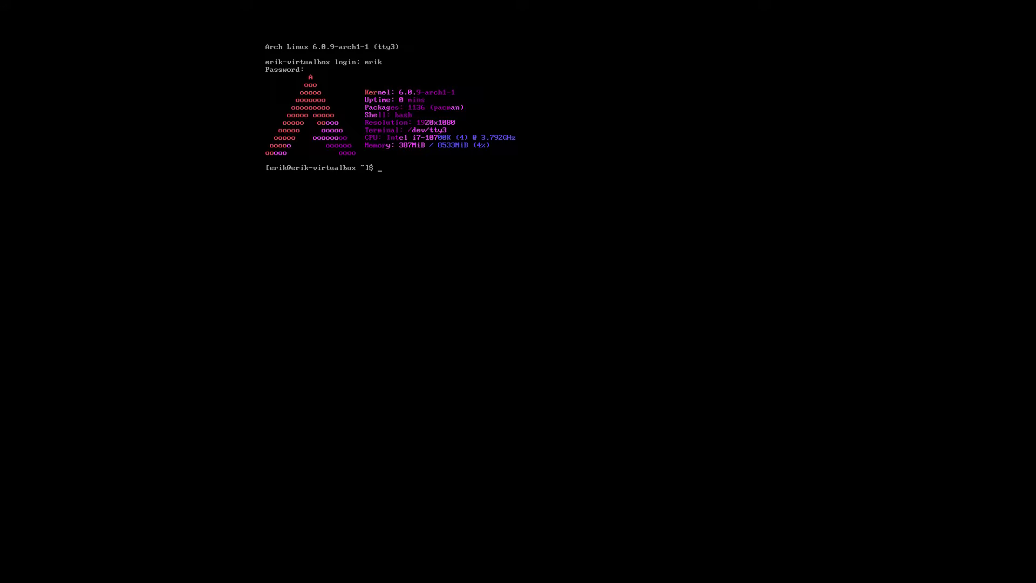
text(tosd)
key(Return)
key(Return)
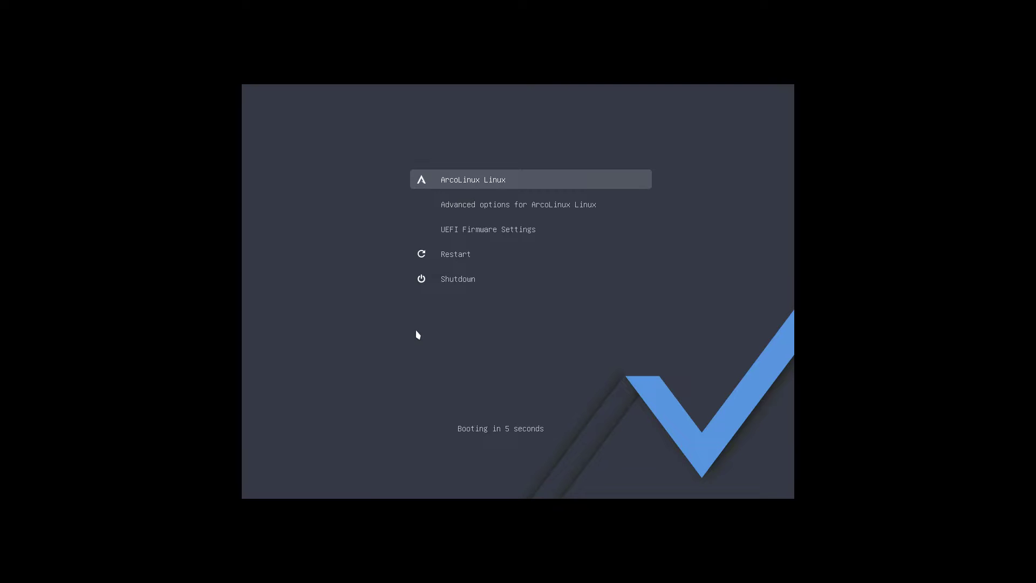
Boot the default ArcoLinux entry, then log out of the Chadwm session.
key(Return)
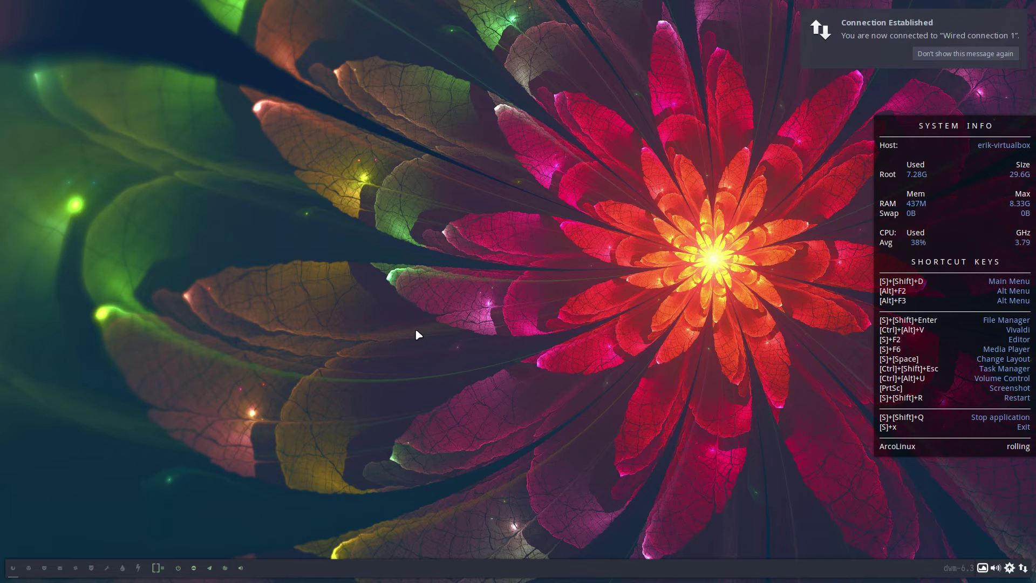
key(super+x)
key(l)
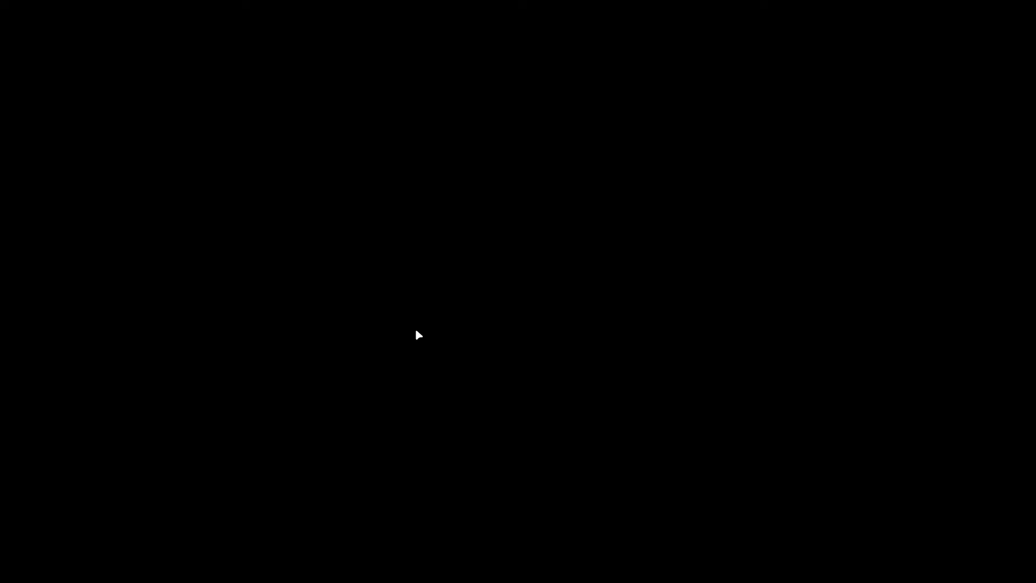